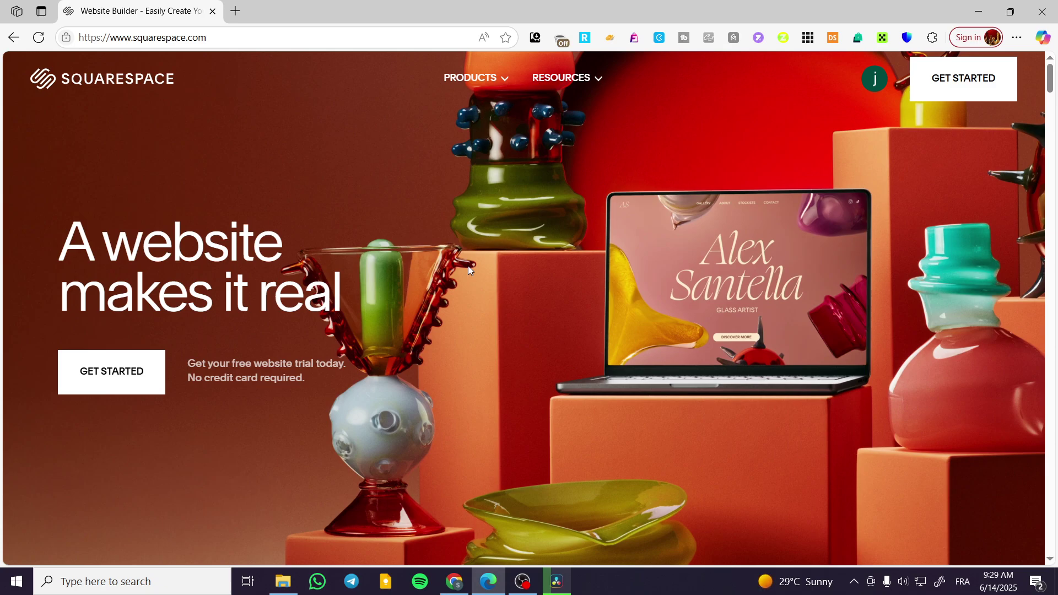
# Open the account dashboard and go to the trial website rhombus-icosahedron-f4fc.squarespace.com
pyautogui.moveTo(879, 82)
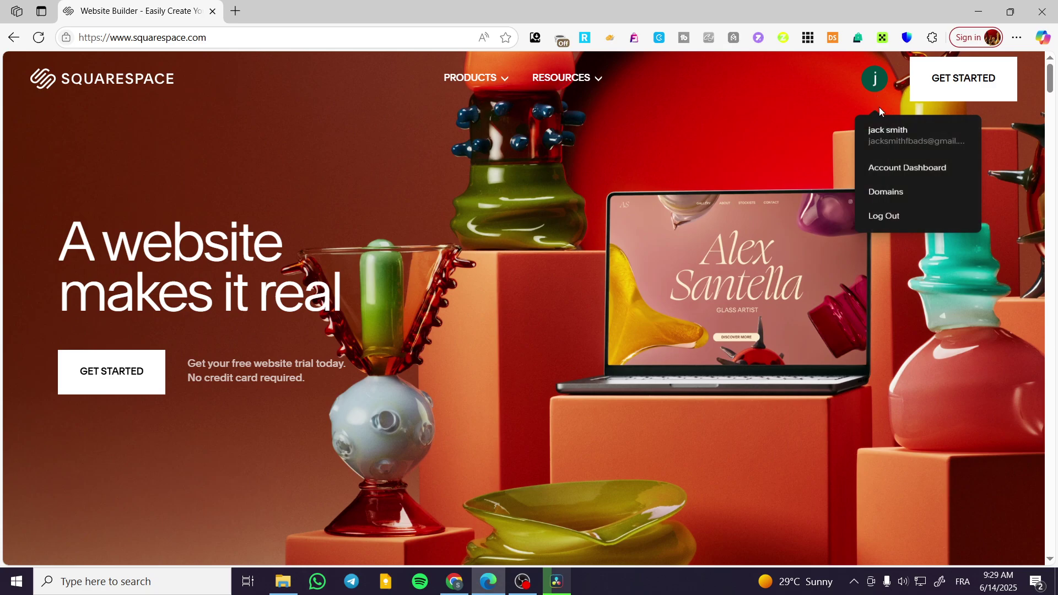
pyautogui.click(895, 171)
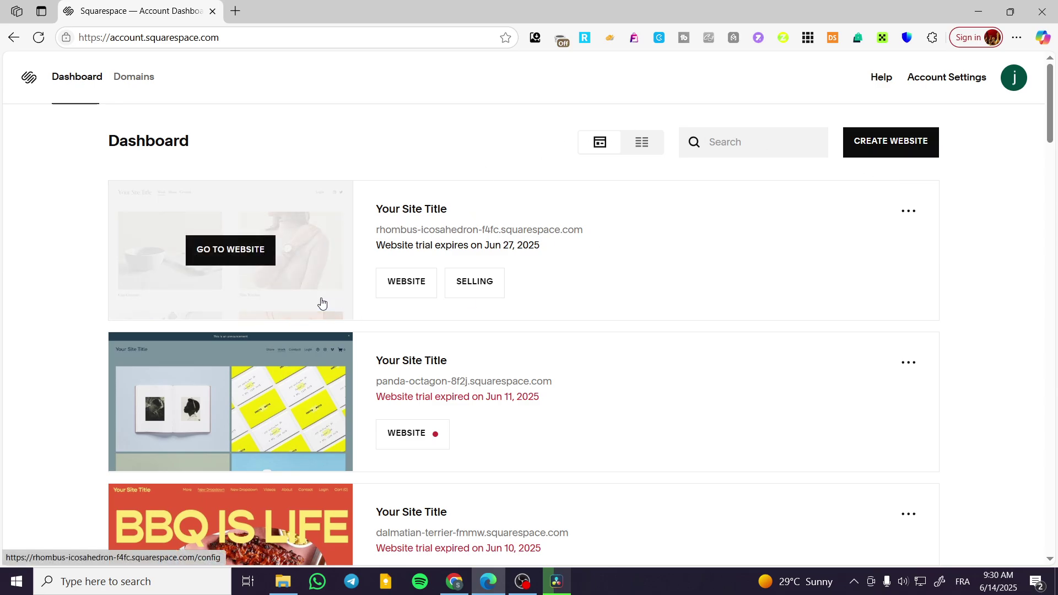
pyautogui.click(217, 246)
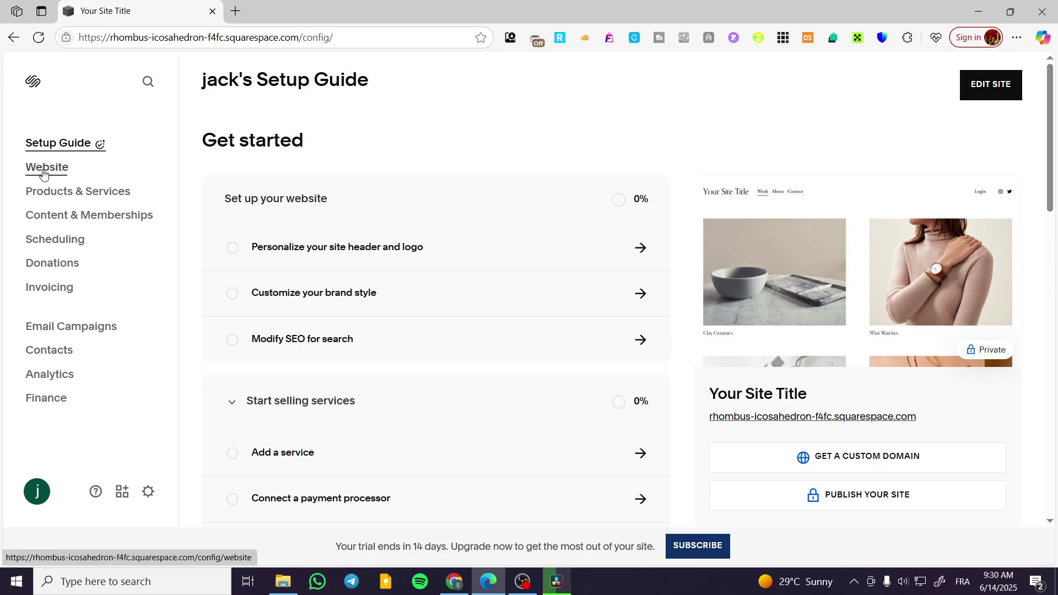
# Open the website's page list and put the Work page into editing mode
pyautogui.click(44, 170)
pyautogui.click(44, 193)
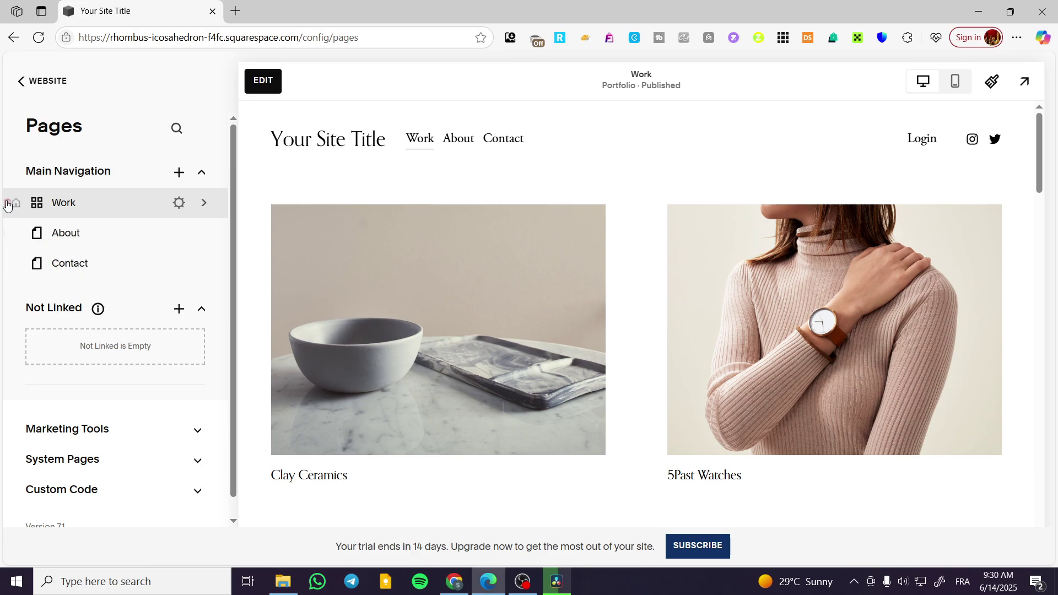
pyautogui.rightClick(269, 81)
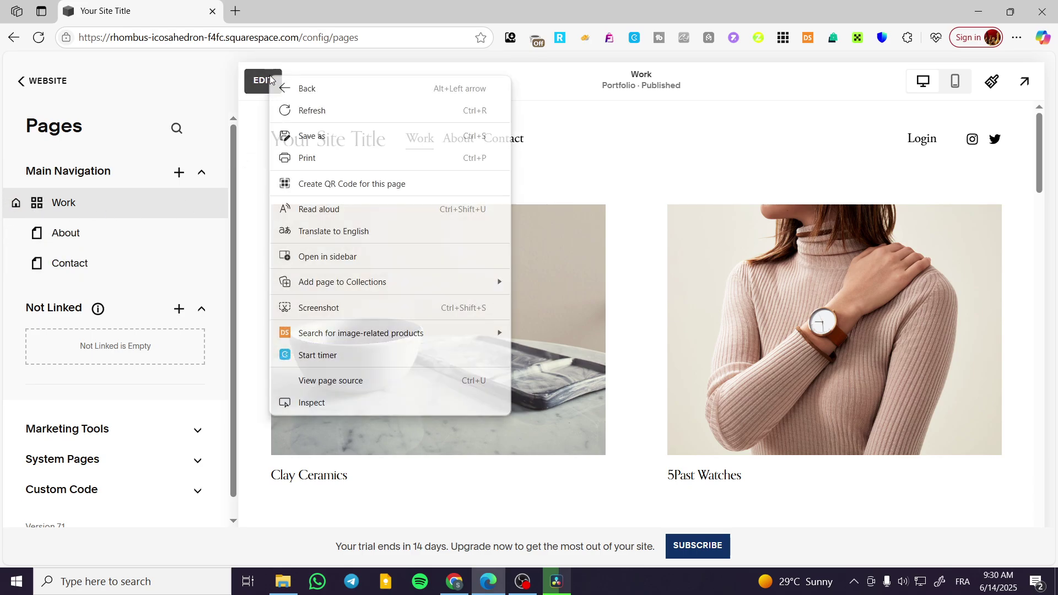
pyautogui.click(262, 81)
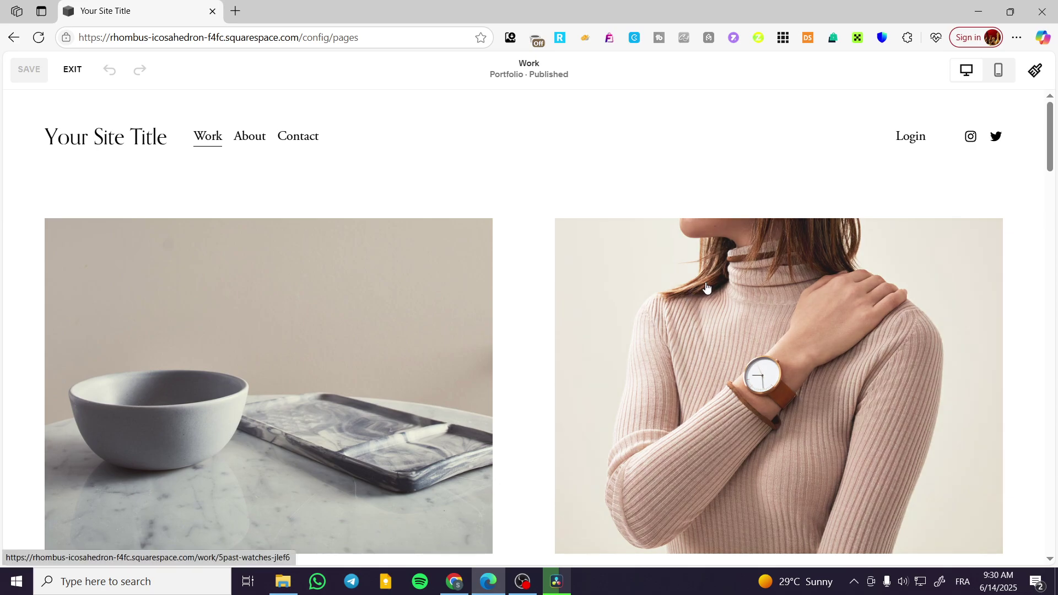
# Look through the Work page's existing sections for a suitable place for a new section
pyautogui.scroll(-2, 707, 282)
pyautogui.scroll(-10, 707, 282)
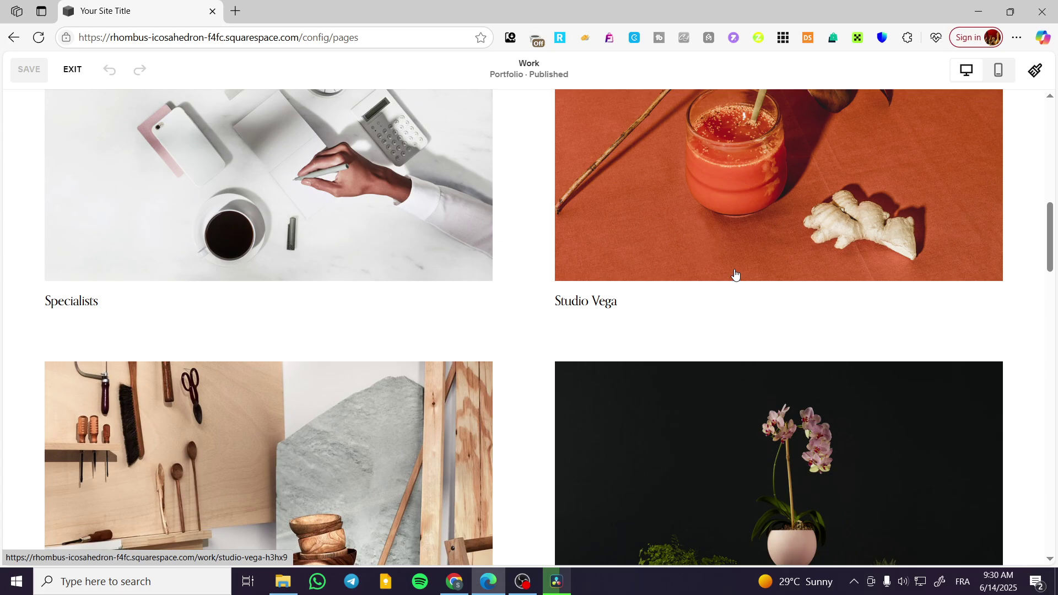
pyautogui.scroll(-15, 683, 307)
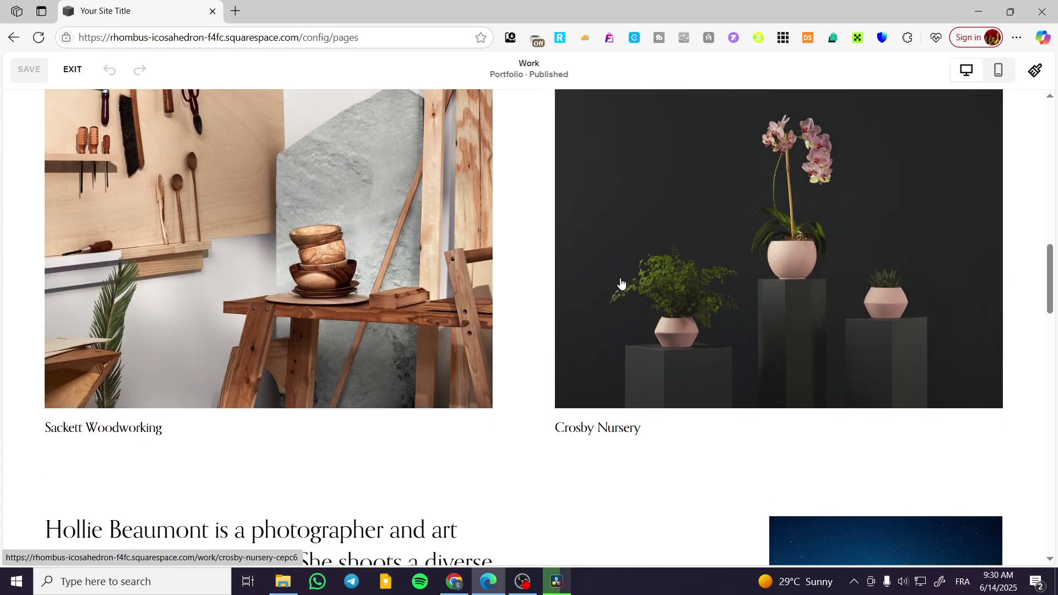
pyautogui.scroll(-4, 571, 290)
pyautogui.scroll(-1, 470, 305)
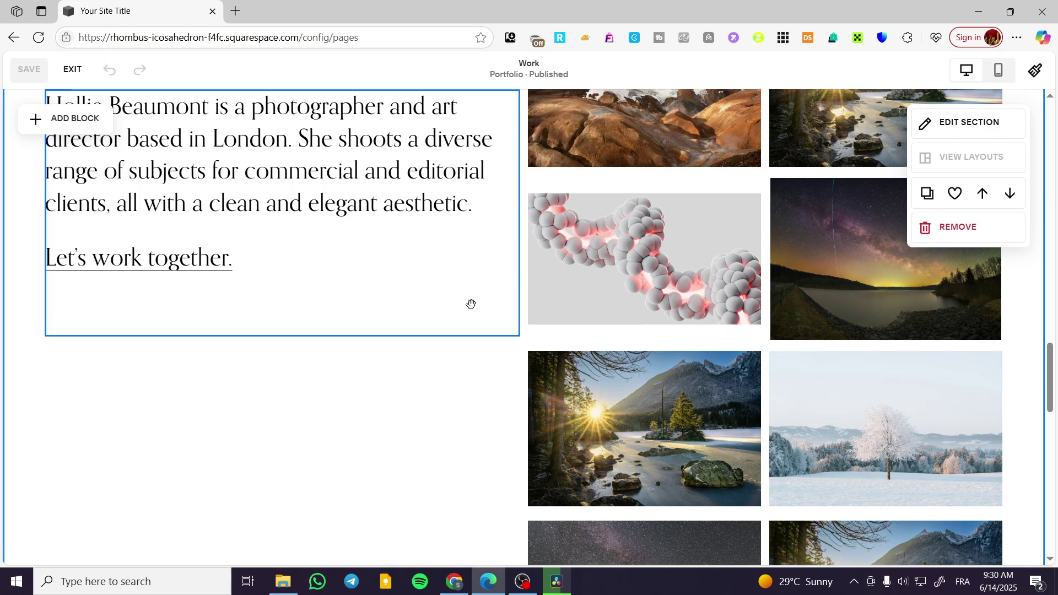
pyautogui.scroll(-5, 470, 304)
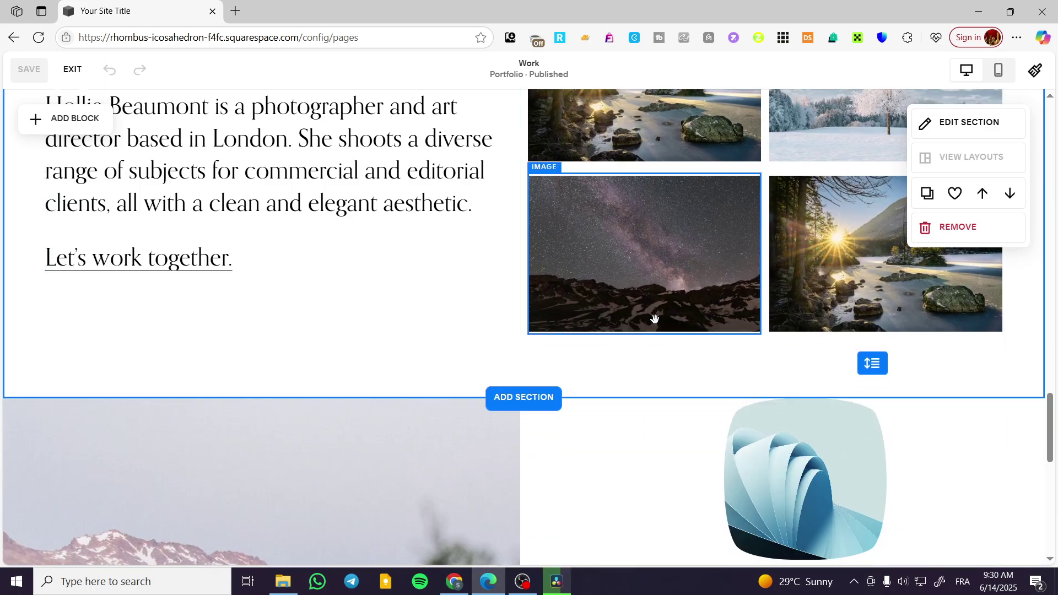
pyautogui.scroll(-5, 633, 323)
pyautogui.scroll(-4, 633, 322)
pyautogui.scroll(10, 631, 324)
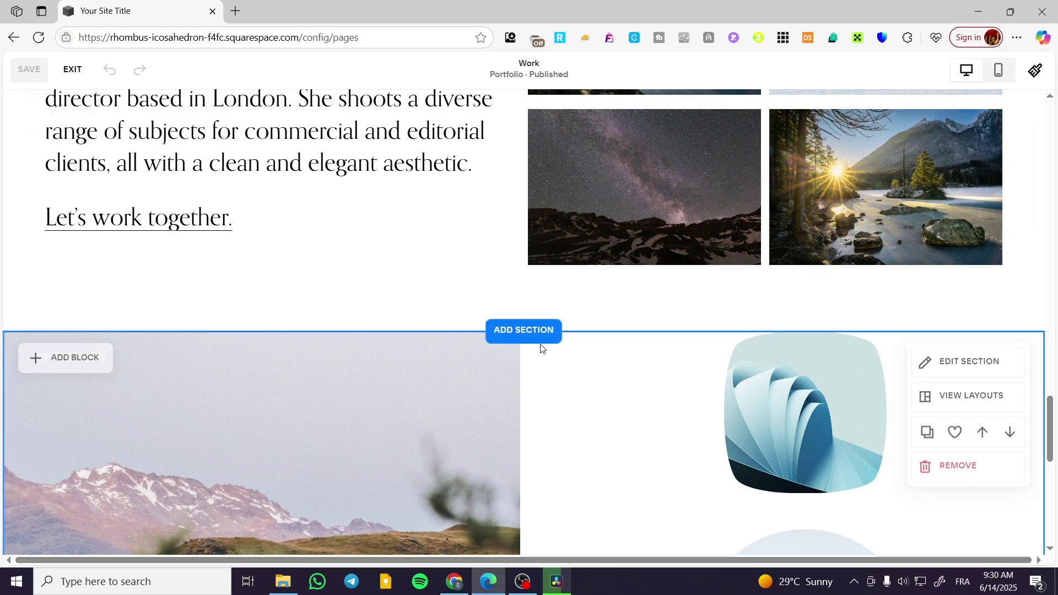
# Add the Testimonials carousel section with square portraits and a left-aligned "Make it stand out." heading below the photo grid section
pyautogui.click(540, 339)
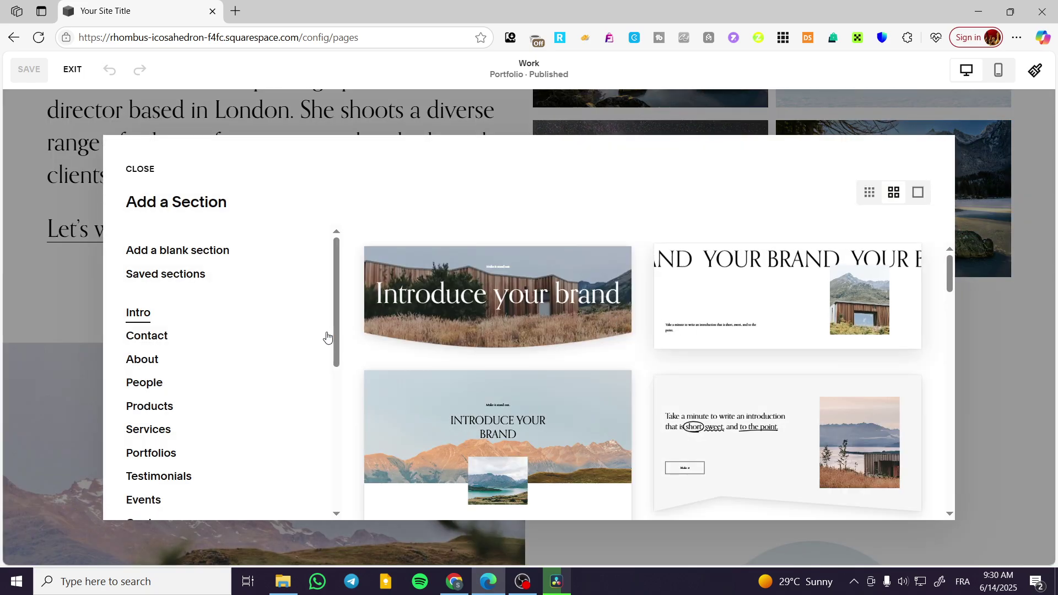
pyautogui.scroll(-3, 315, 336)
pyautogui.click(189, 340)
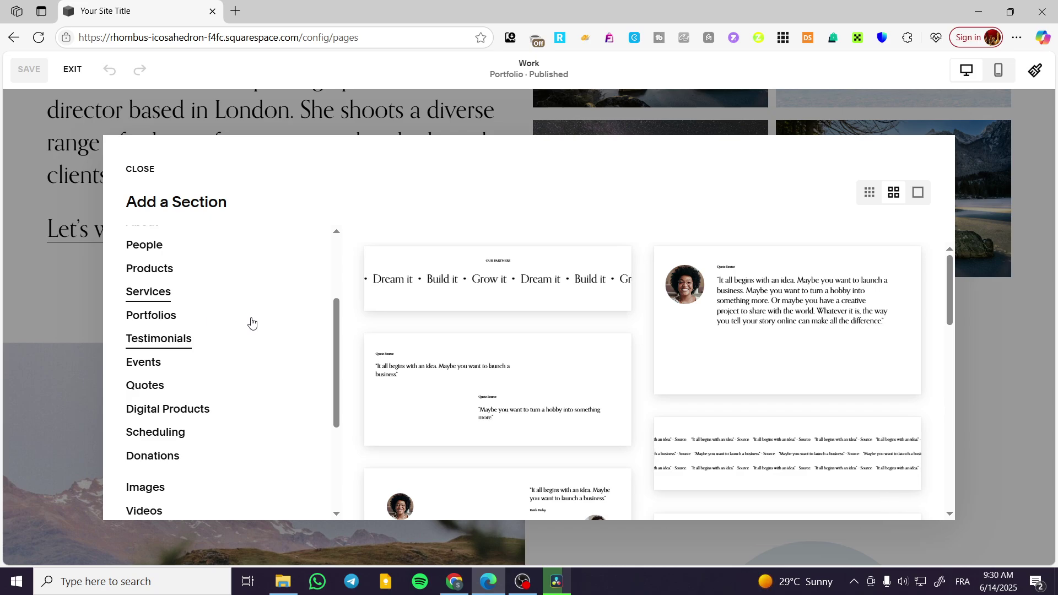
pyautogui.scroll(-3, 668, 378)
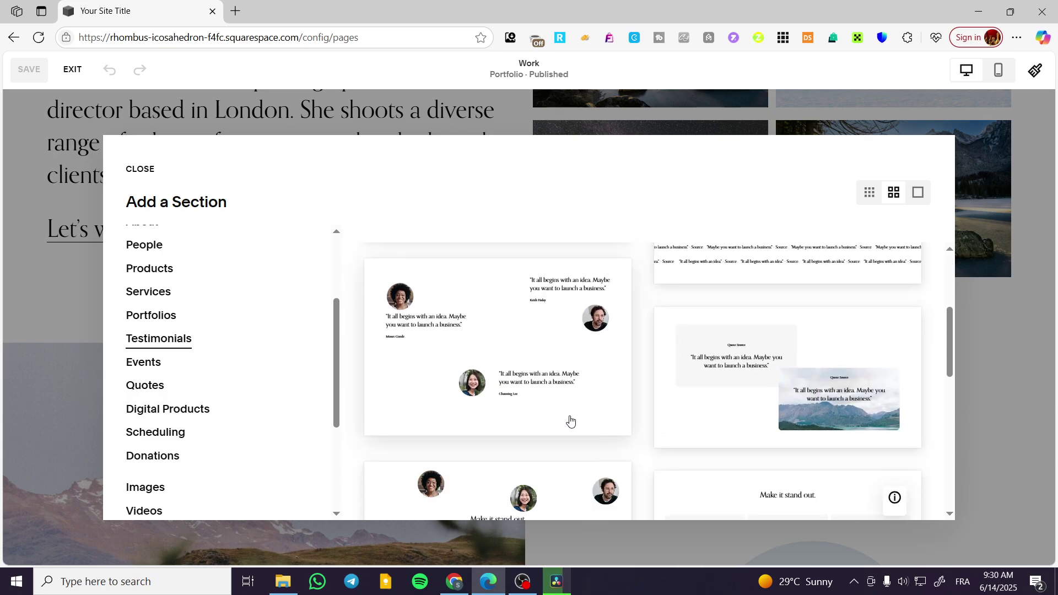
pyautogui.scroll(-3, 540, 373)
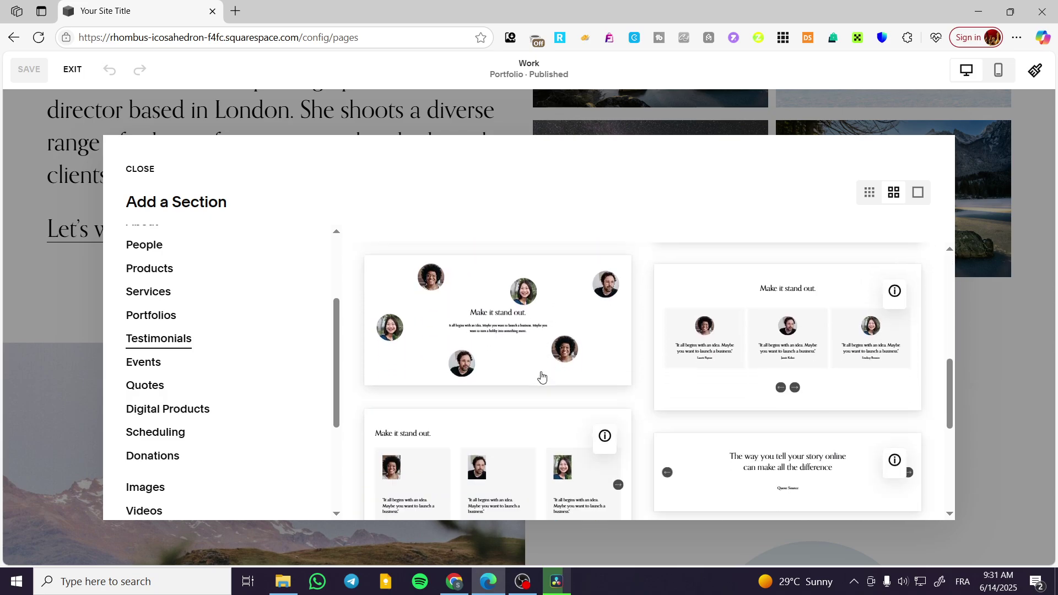
pyautogui.scroll(-2, 541, 376)
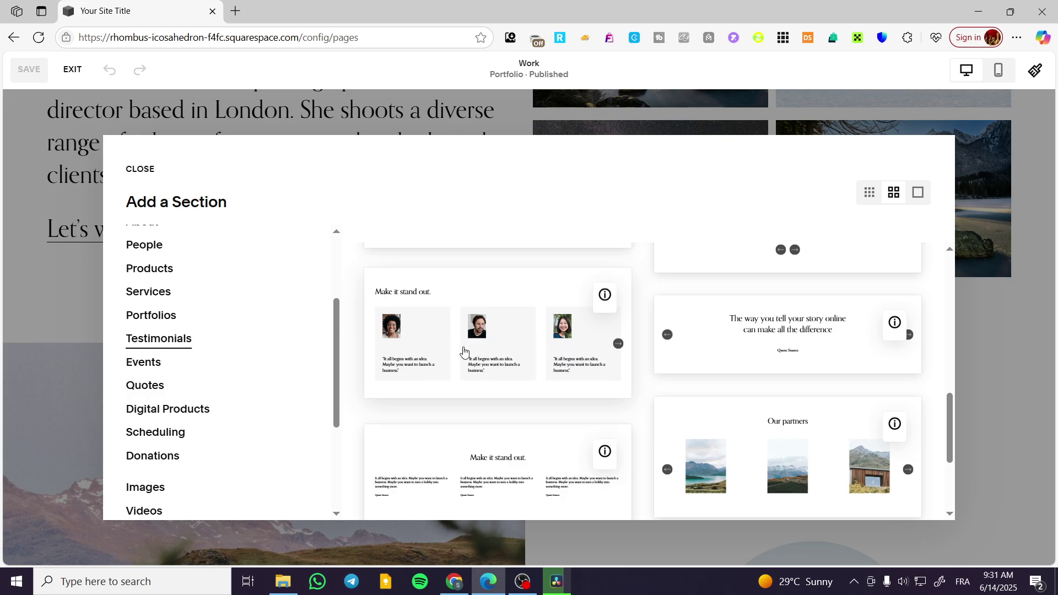
pyautogui.scroll(3, 505, 378)
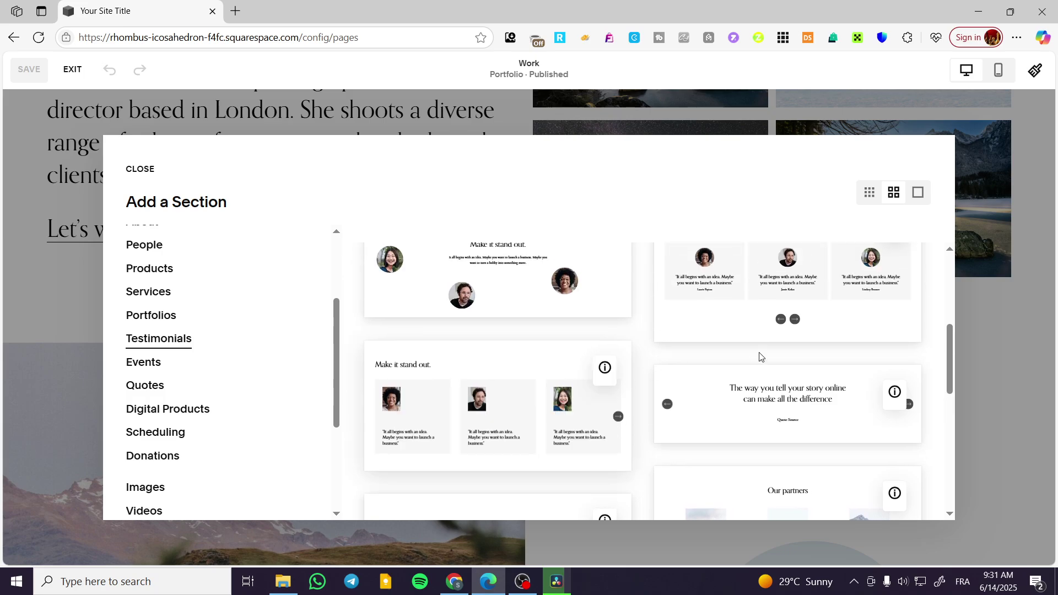
pyautogui.scroll(-2, 735, 375)
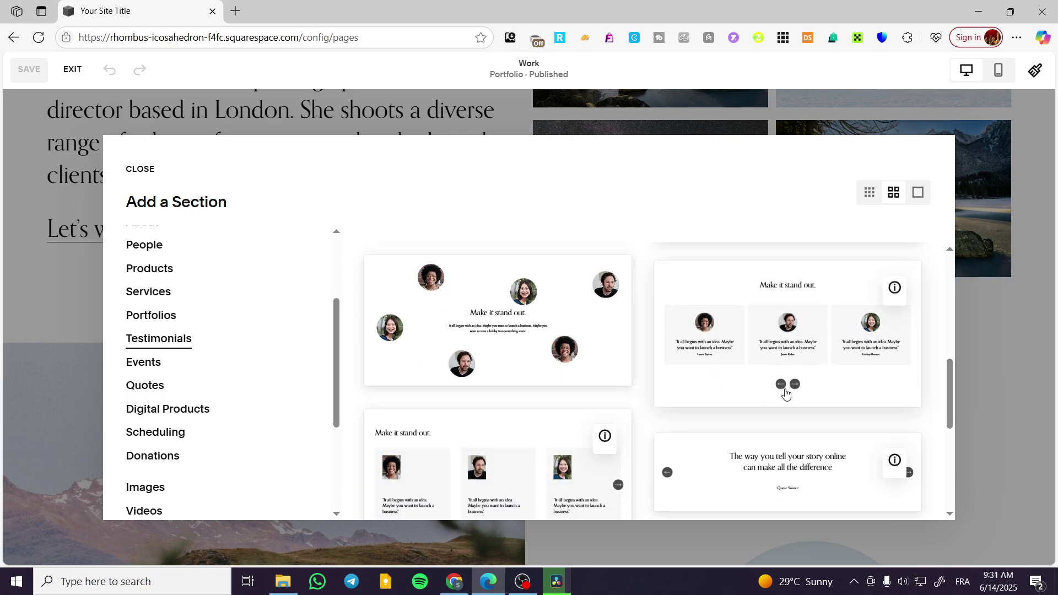
pyautogui.scroll(-2, 786, 393)
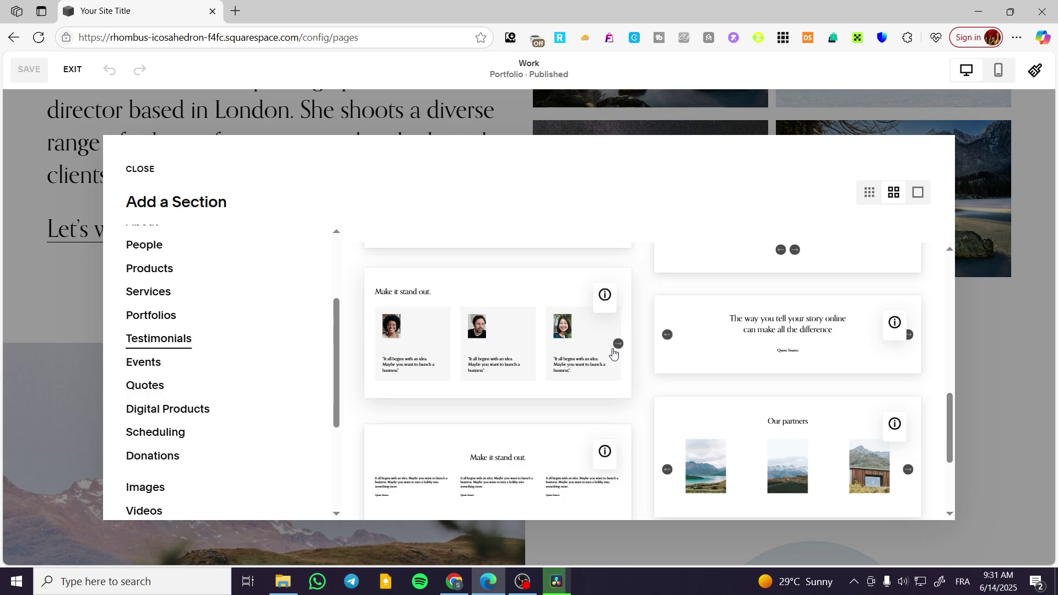
pyautogui.click(601, 357)
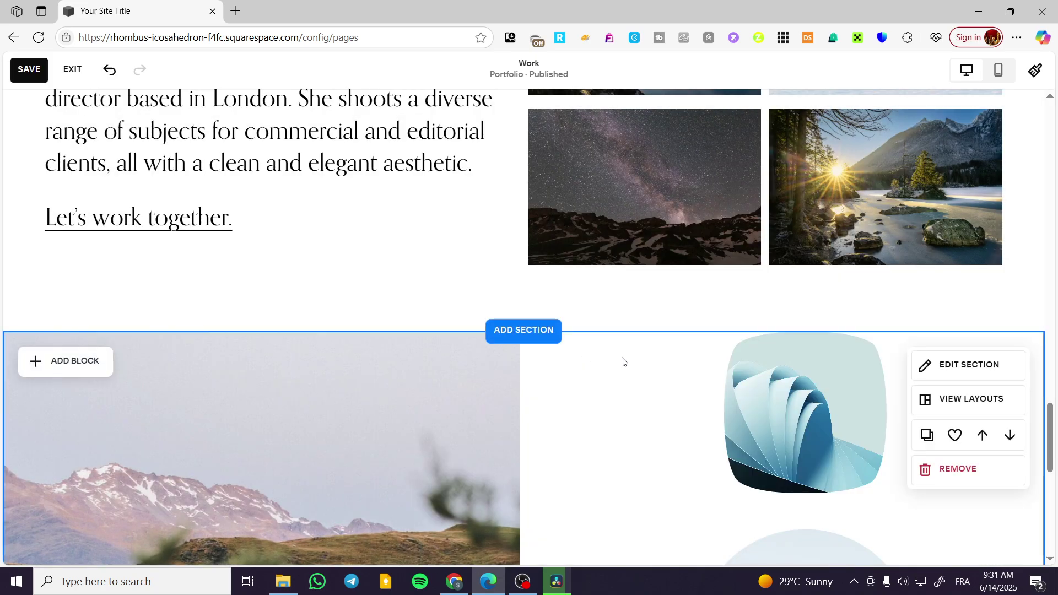
# Review the new testimonial section with square portraits and remove it from the Work page
pyautogui.scroll(-3, 461, 394)
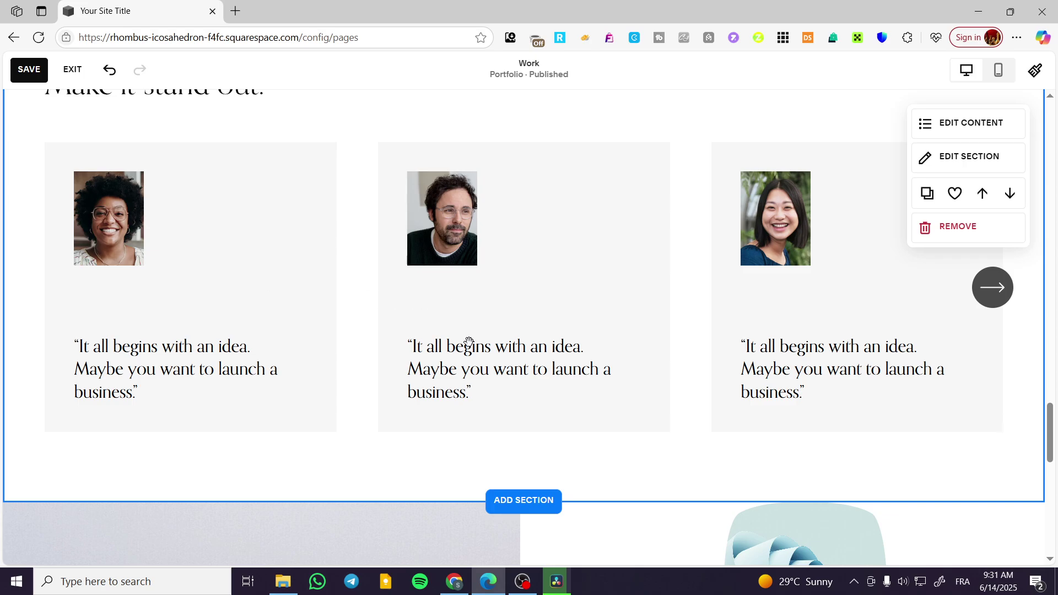
pyautogui.scroll(5, 608, 361)
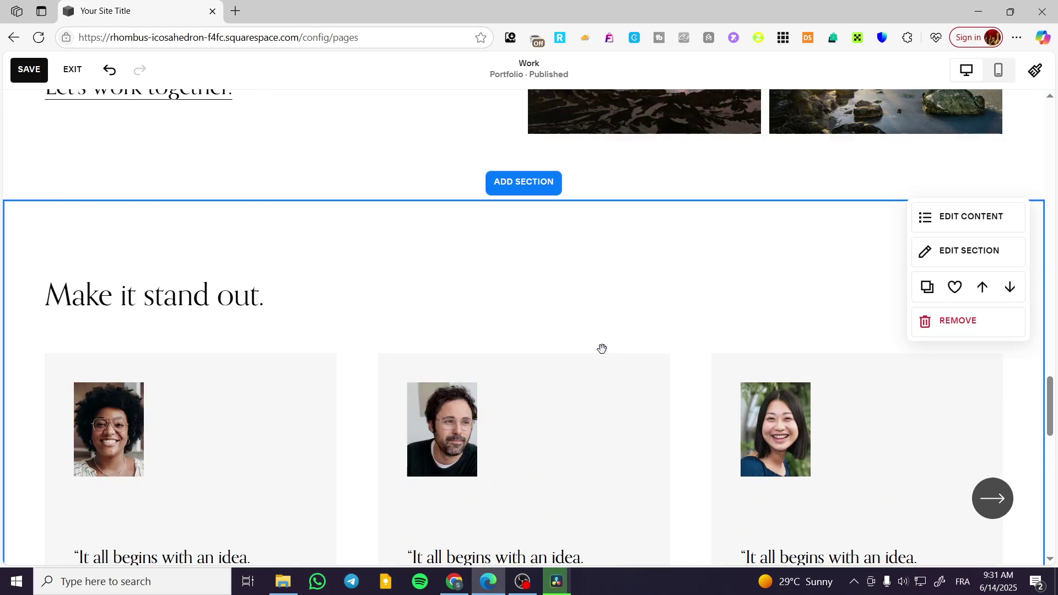
pyautogui.scroll(-3, 645, 420)
pyautogui.click(946, 263)
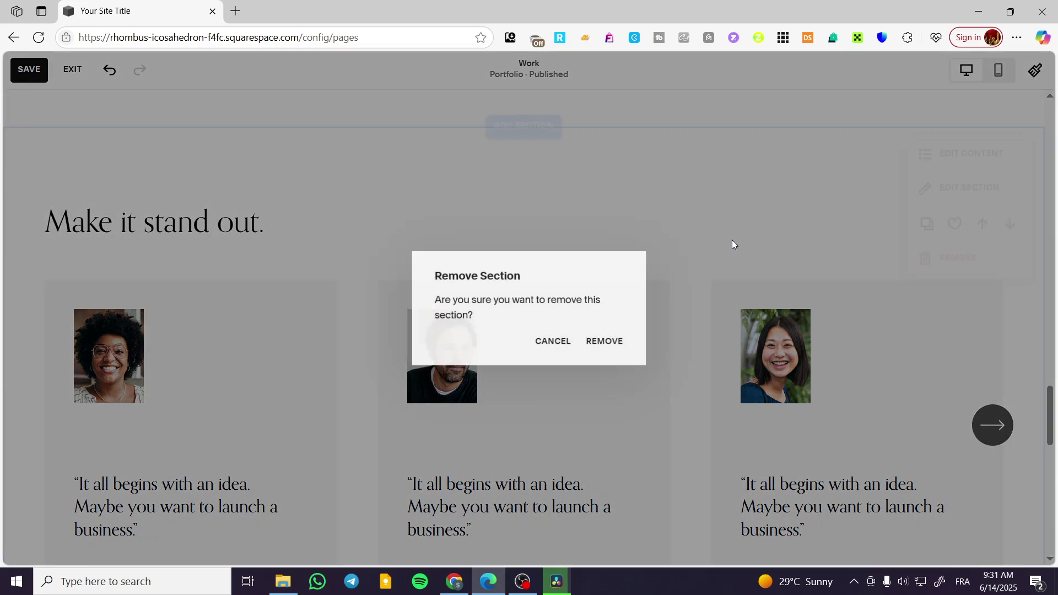
pyautogui.click(611, 340)
# Add the Testimonials carousel section with round portraits, a centred "Make it stand out." heading and arrows under the cards below the photo grid section
pyautogui.scroll(-6, 538, 285)
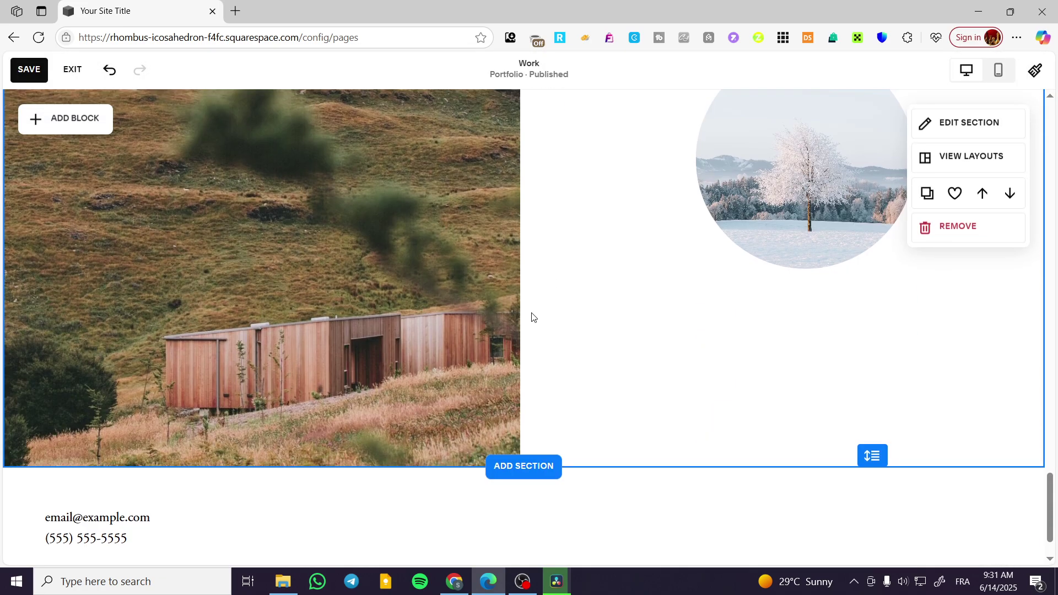
pyautogui.scroll(10, 534, 314)
pyautogui.scroll(-6, 520, 343)
pyautogui.scroll(6, 520, 355)
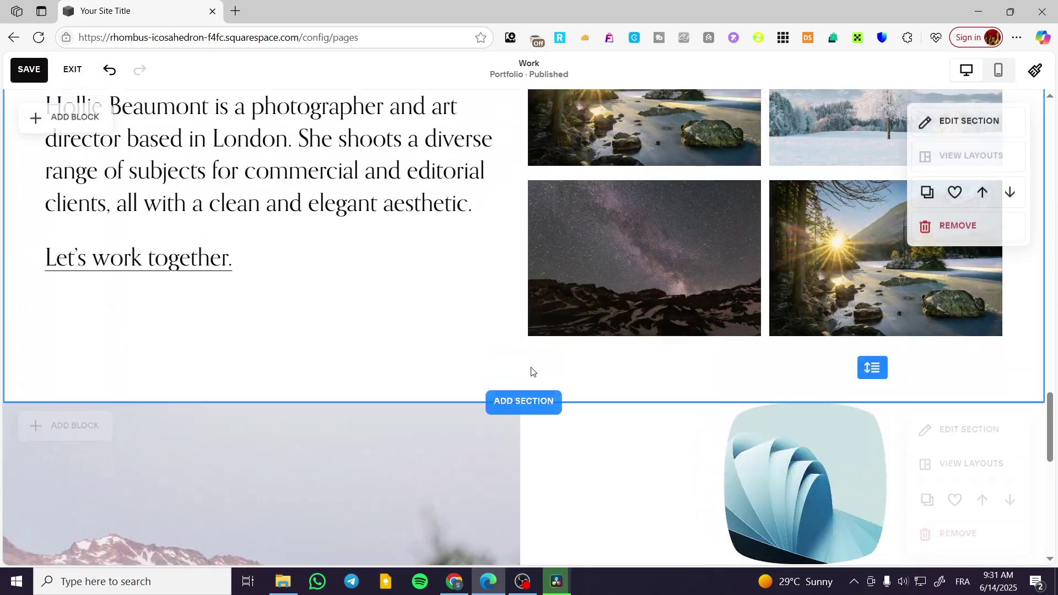
pyautogui.click(523, 401)
pyautogui.scroll(-15, 633, 375)
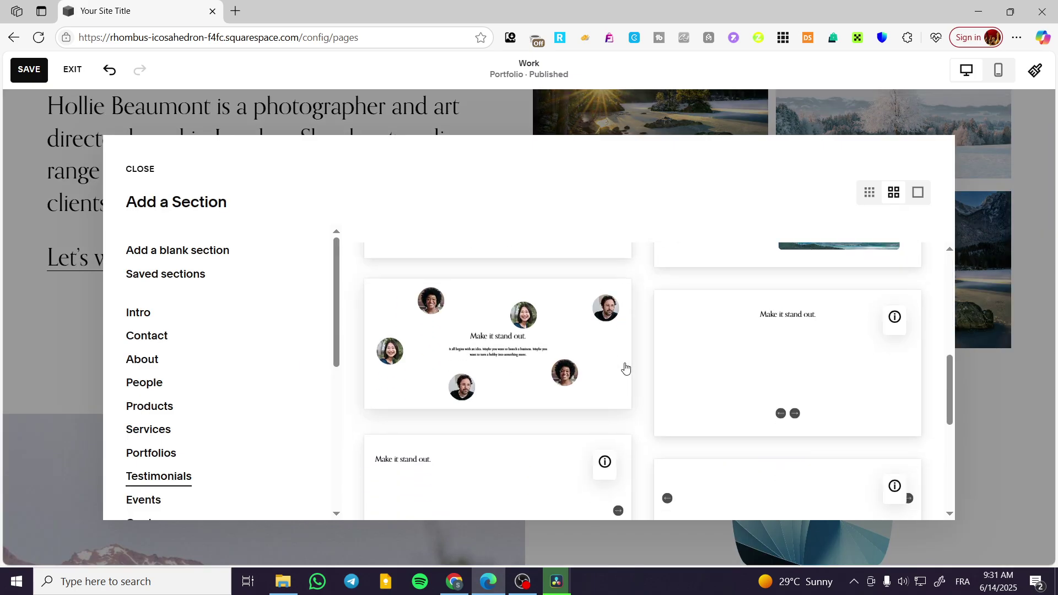
pyautogui.scroll(3, 656, 367)
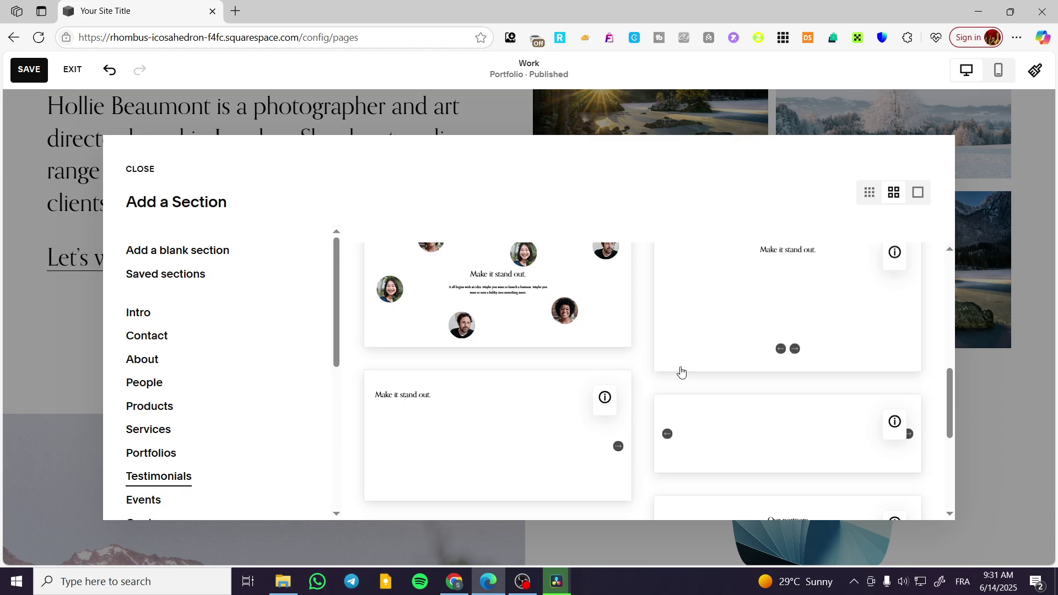
pyautogui.scroll(5, 762, 397)
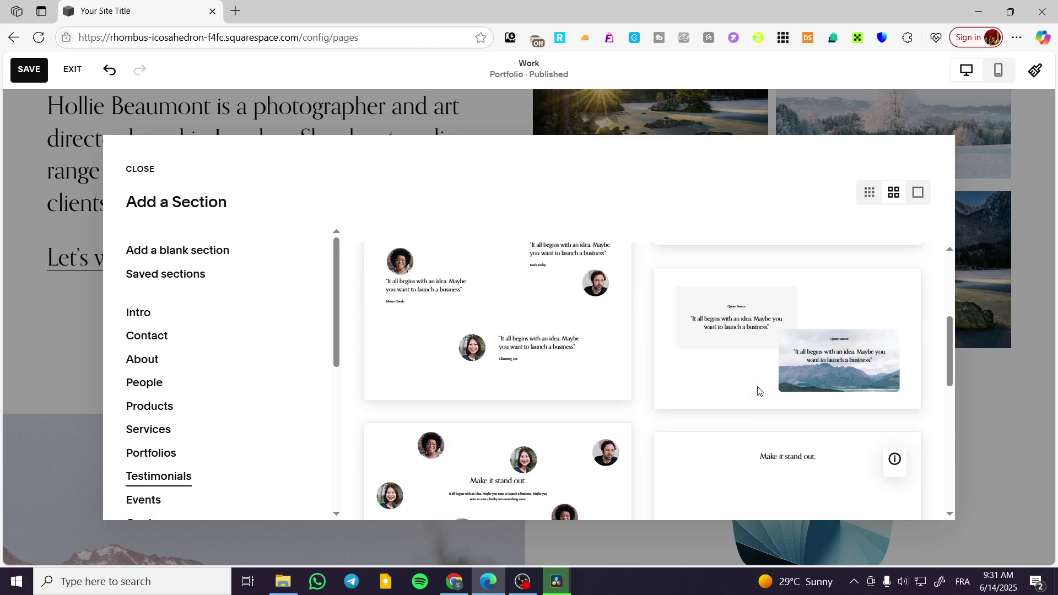
pyautogui.scroll(-5, 759, 390)
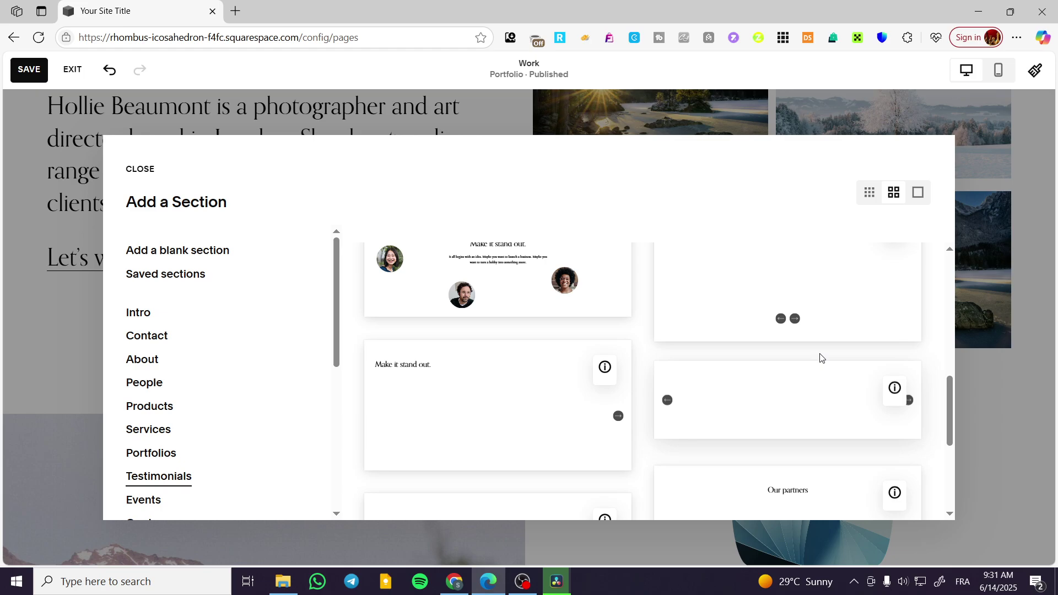
pyautogui.click(797, 336)
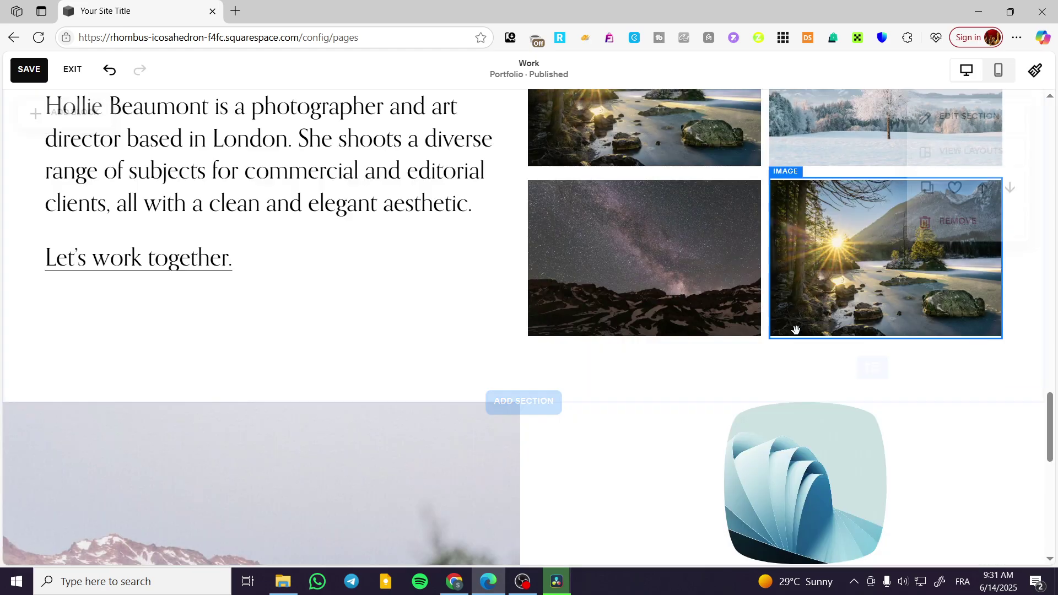
# Cycle the new testimonial carousel forward and backward and examine its cards and heading
pyautogui.scroll(-3, 710, 355)
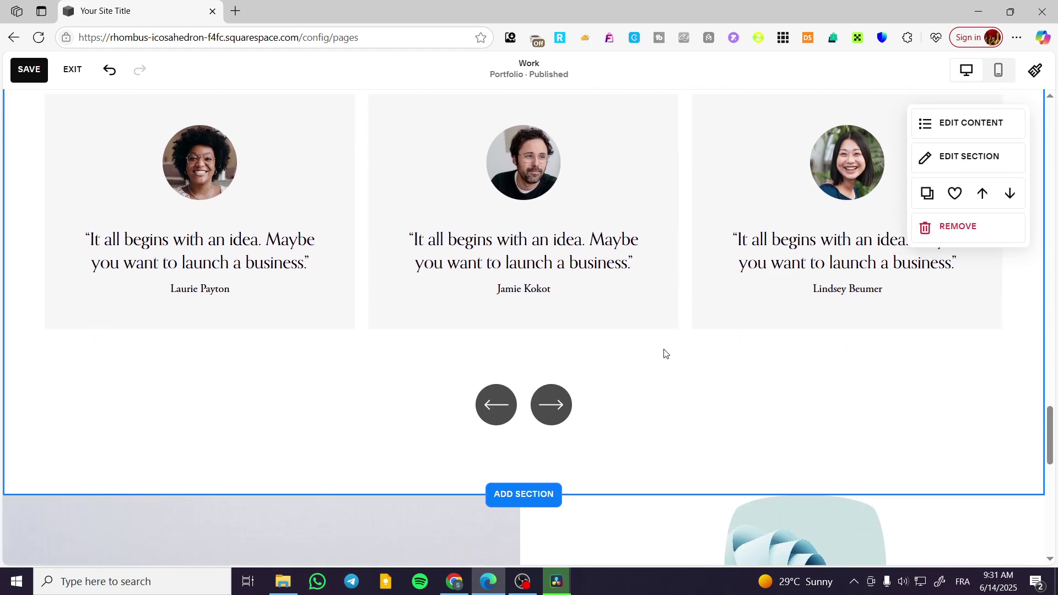
pyautogui.click(550, 404)
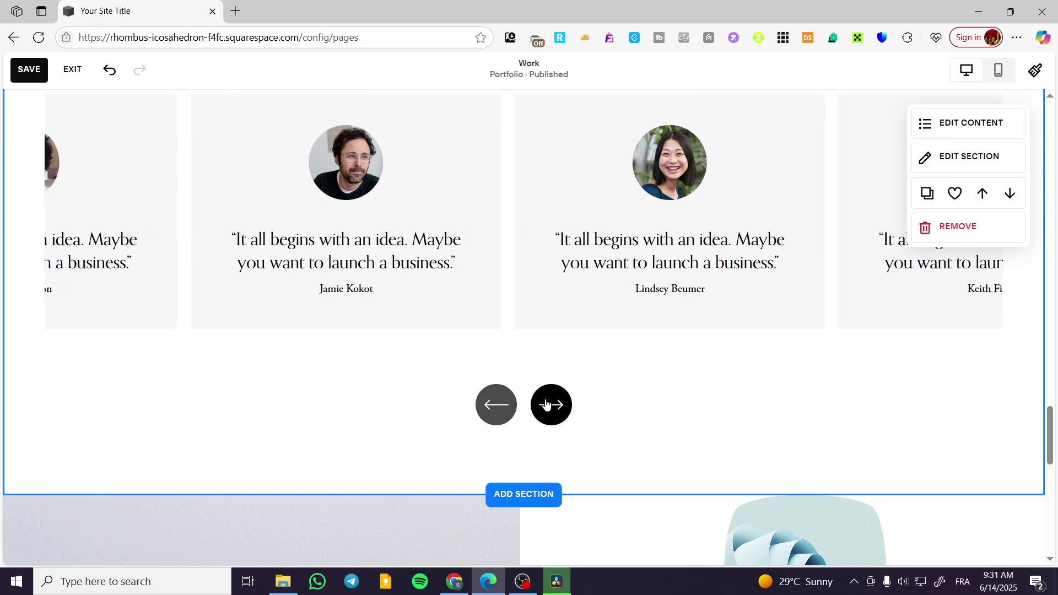
pyautogui.click(498, 406)
pyautogui.click(499, 406)
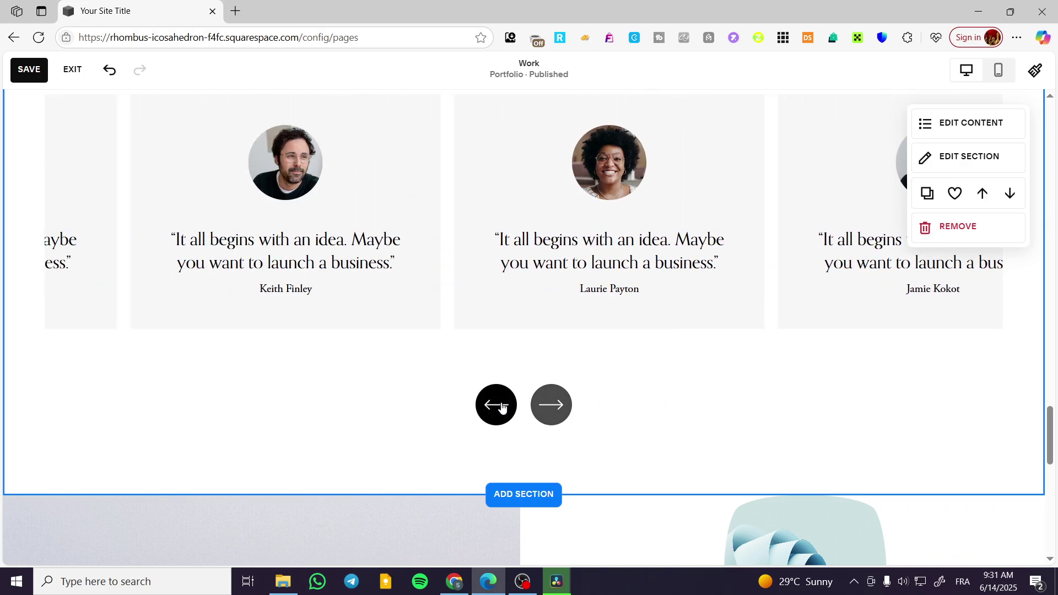
pyautogui.scroll(1, 681, 445)
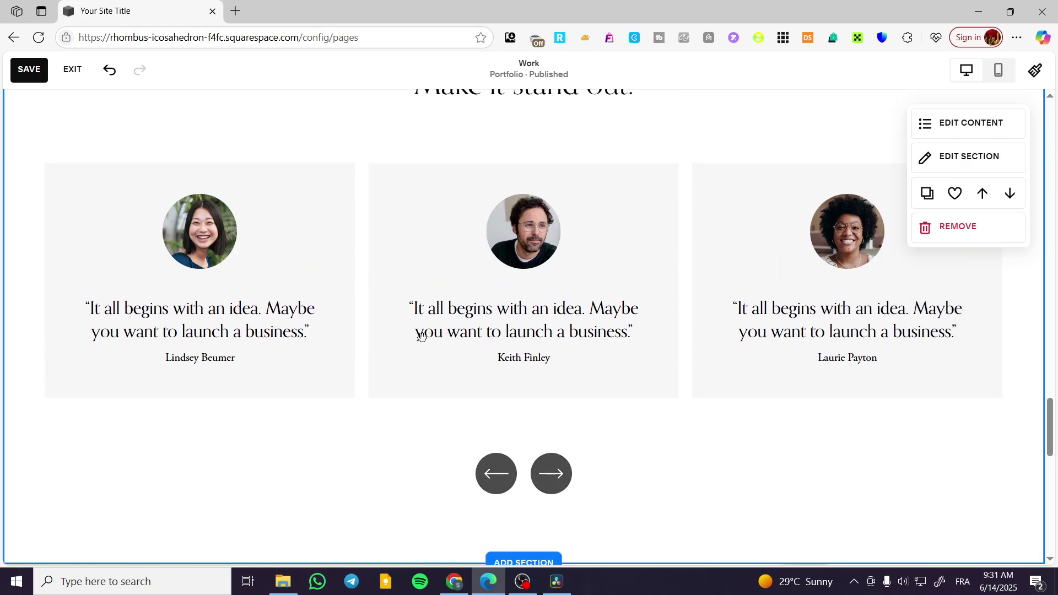
pyautogui.scroll(3, 805, 246)
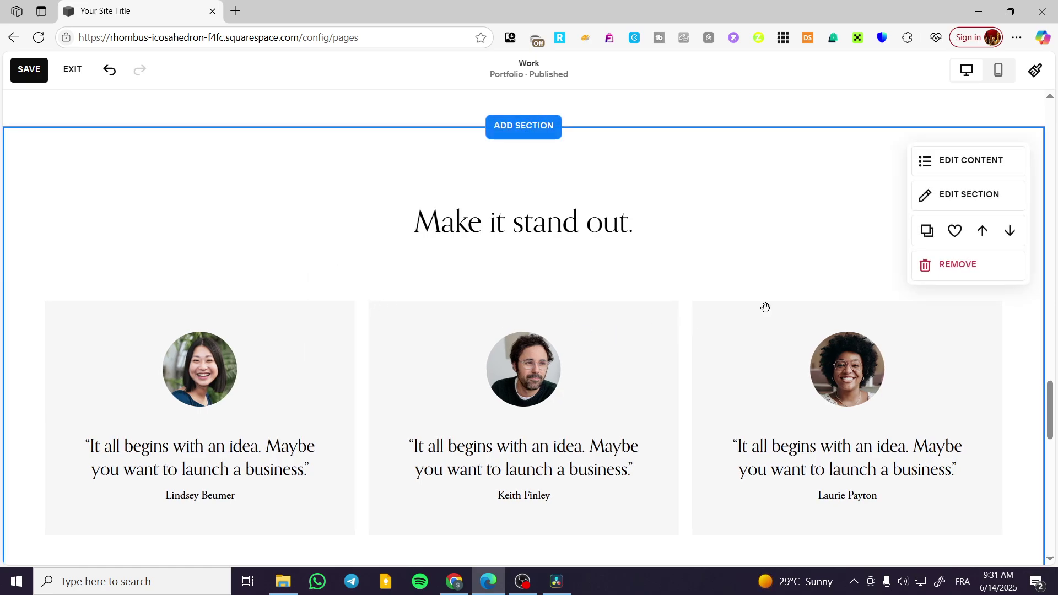
# Open the content settings of the testimonial carousel section and review which section and item elements are switched on
pyautogui.click(963, 159)
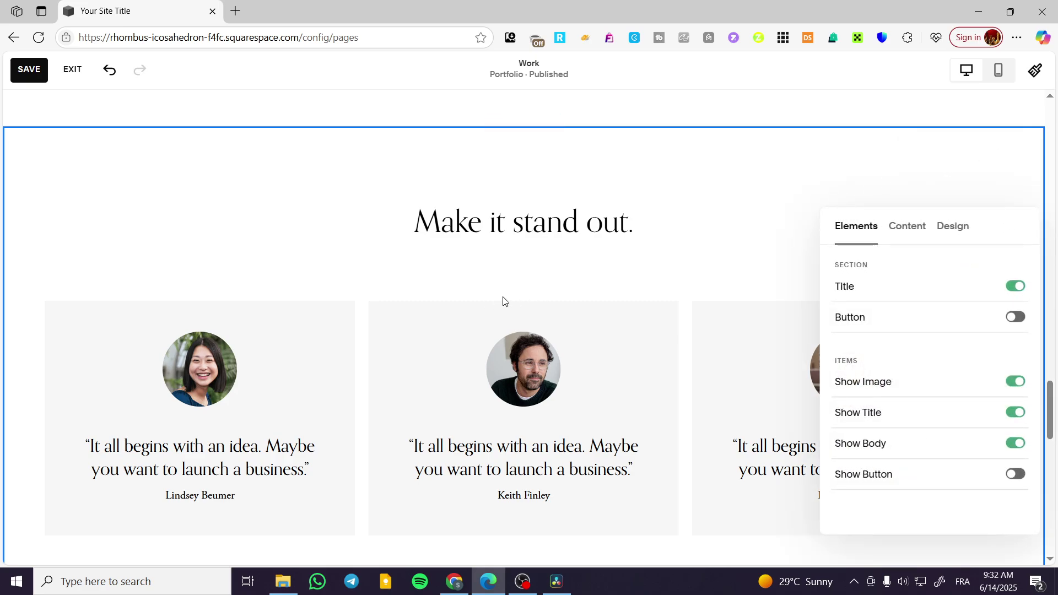
pyautogui.click(907, 237)
pyautogui.click(856, 238)
pyautogui.scroll(-3, 647, 340)
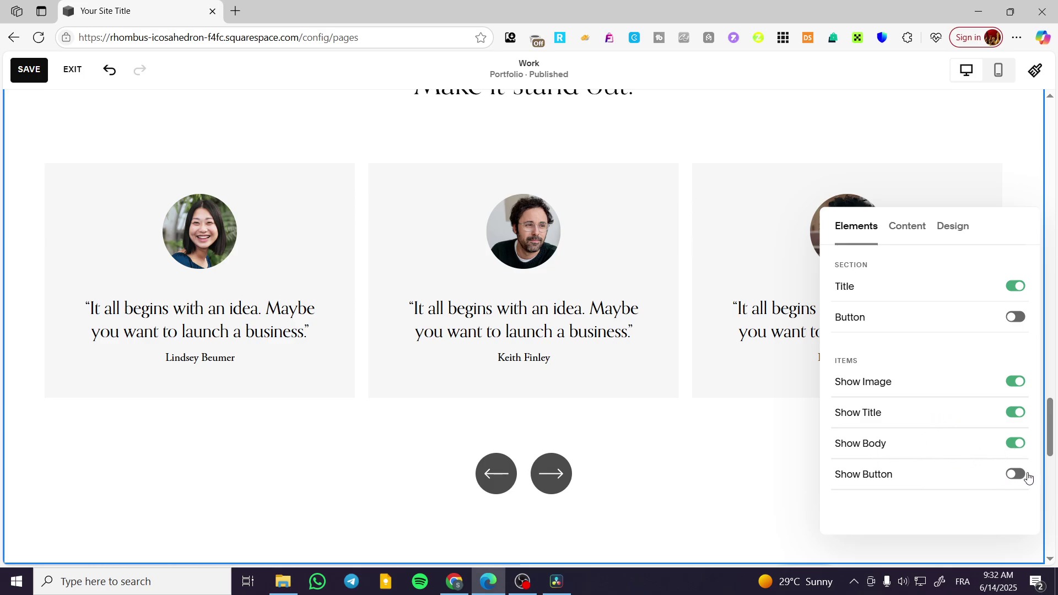
pyautogui.scroll(2, 692, 415)
pyautogui.scroll(-1, 705, 416)
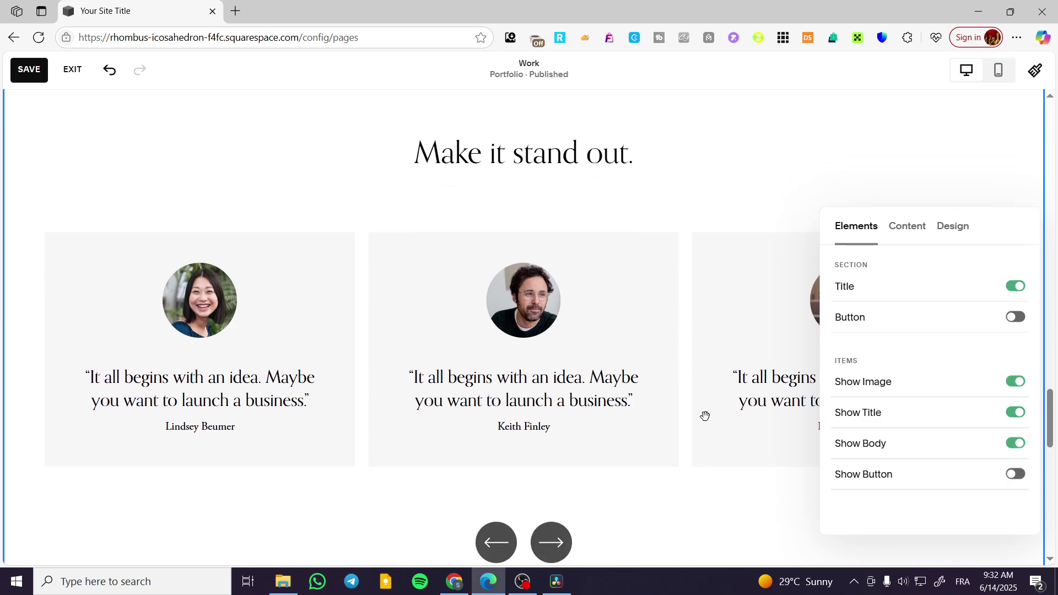
# Replace the testimonial section's title text with "Customer Reviews"
pyautogui.click(912, 236)
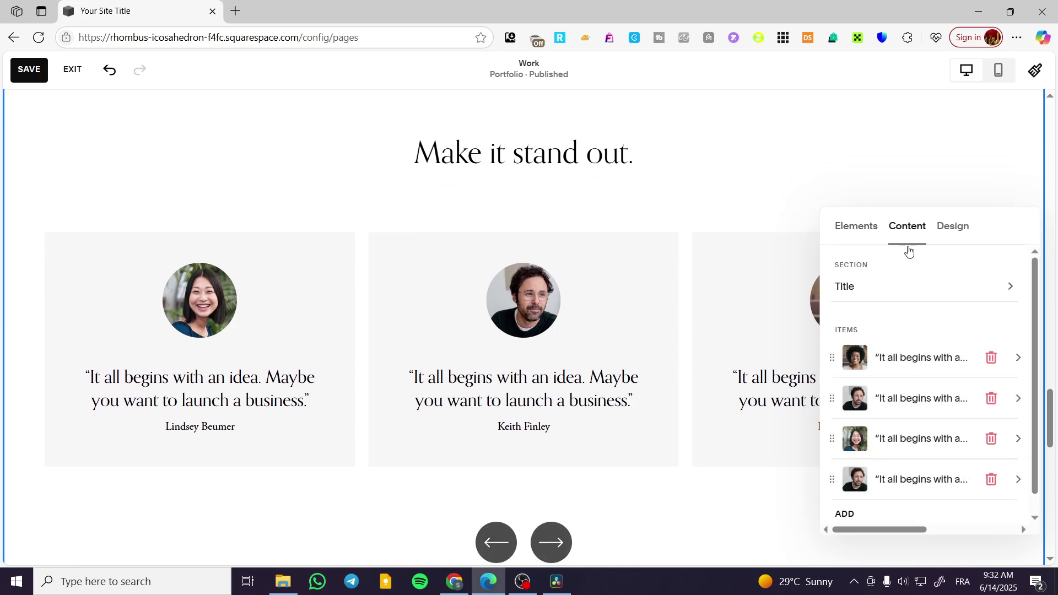
pyautogui.click(863, 297)
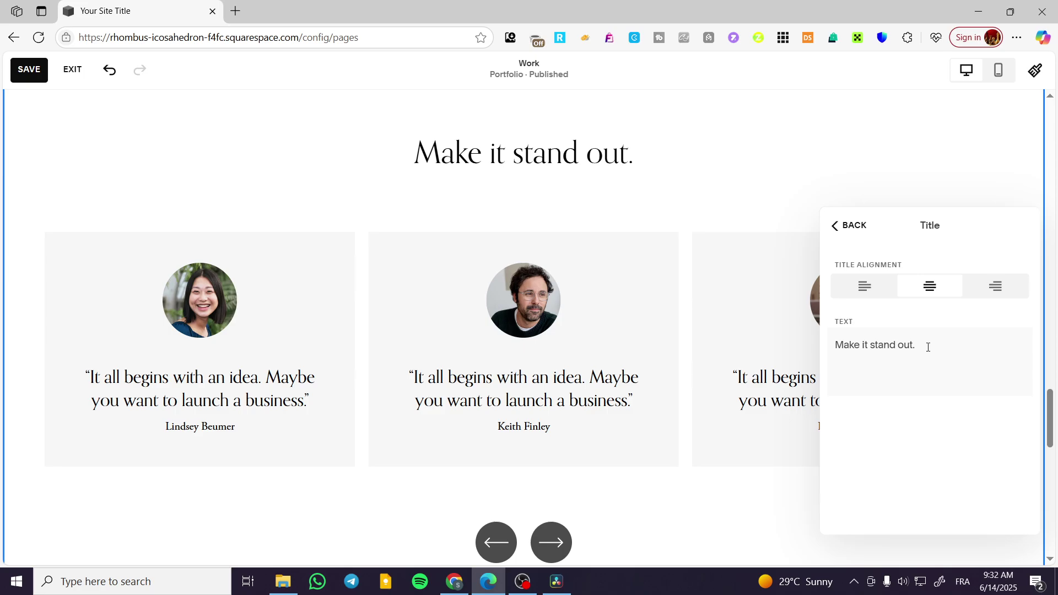
pyautogui.moveTo(929, 347); pyautogui.dragTo(803, 342)
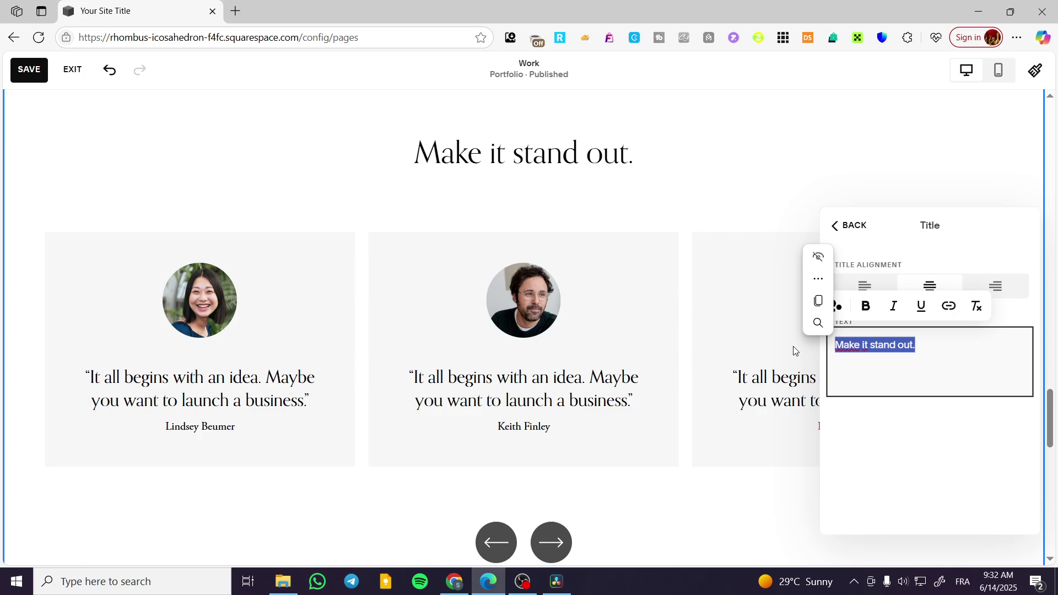
pyautogui.write('u')
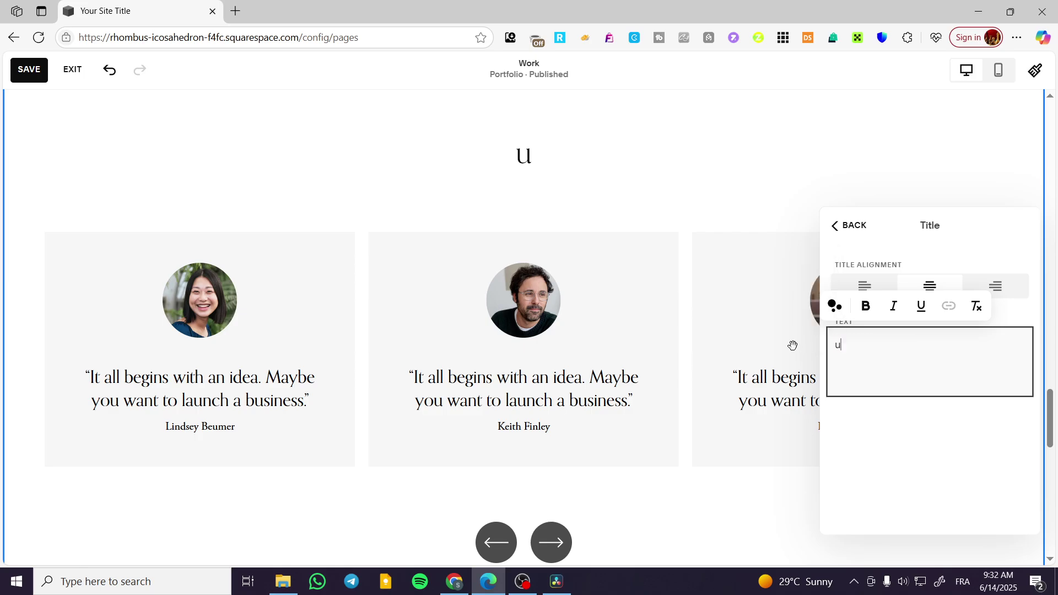
pyautogui.press('BackSpace')
pyautogui.write('ustomer Reviews')
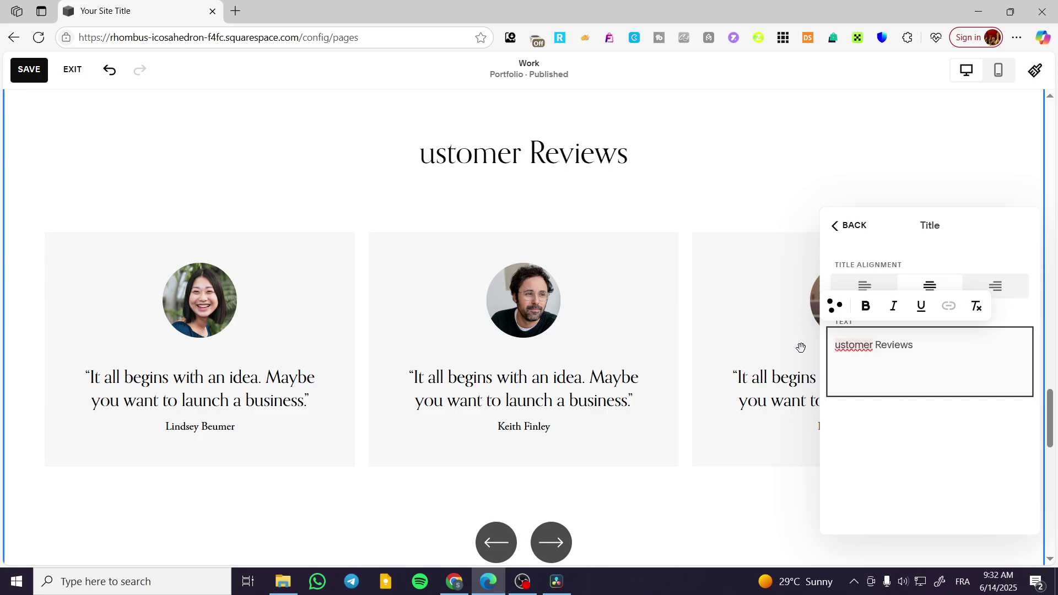
pyautogui.click(837, 346)
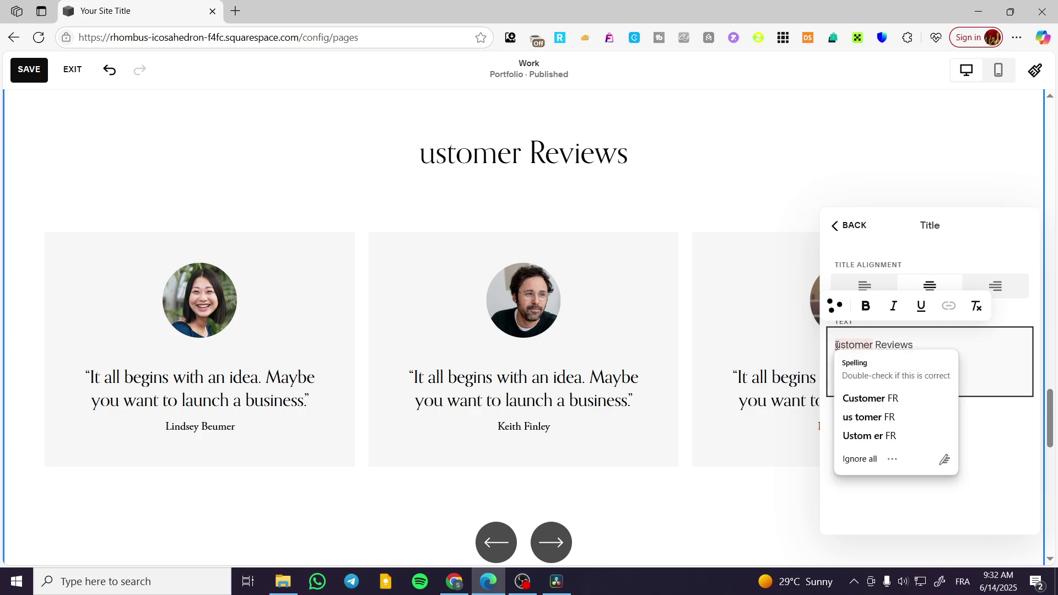
pyautogui.click(893, 395)
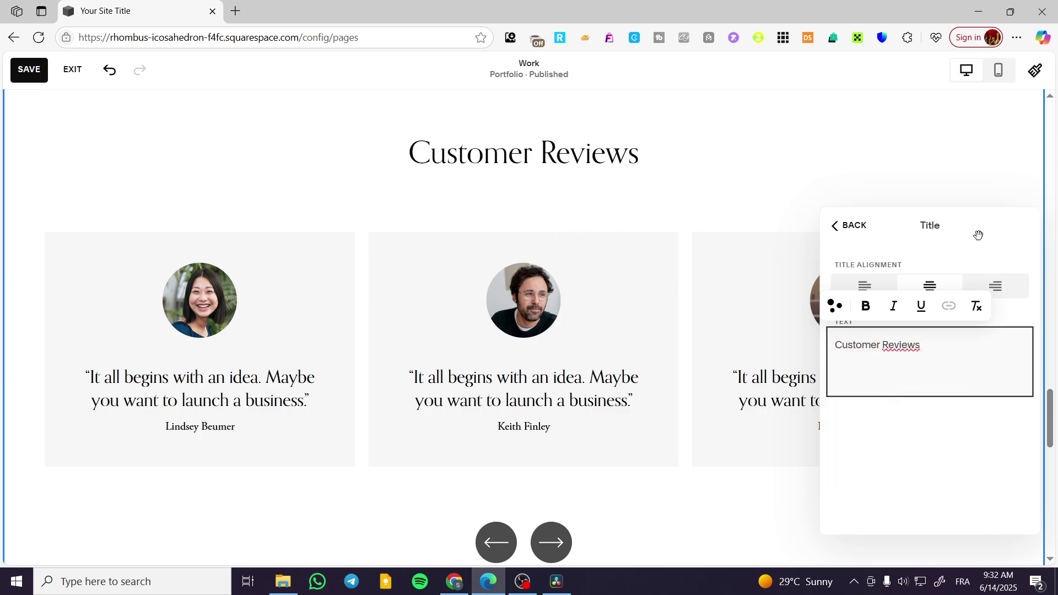
# Make the whole "Customer Reviews" title bold and return to the section's content list
pyautogui.click(903, 257)
pyautogui.moveTo(926, 342); pyautogui.dragTo(835, 345)
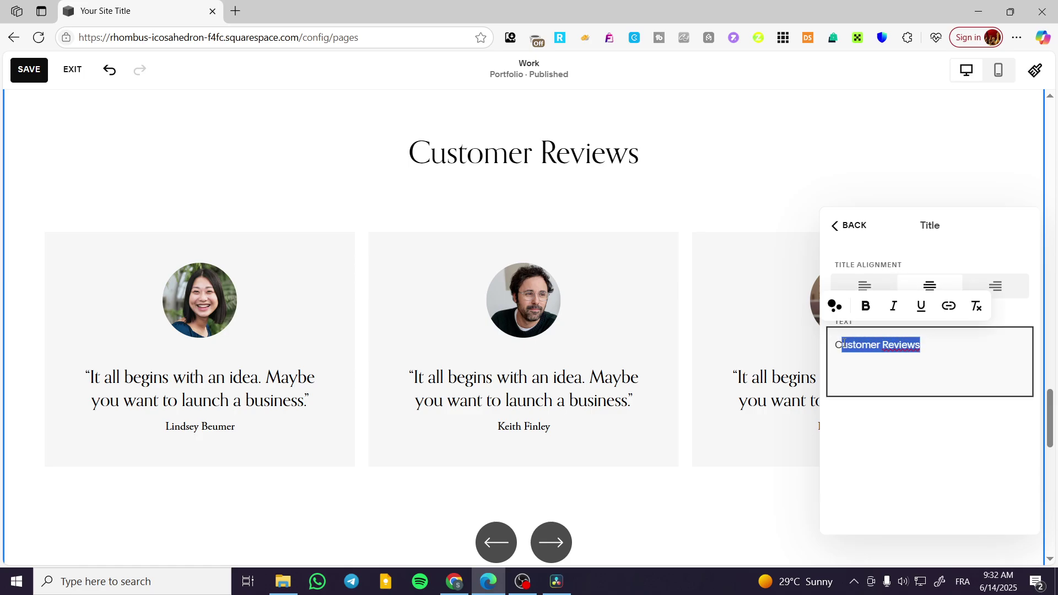
pyautogui.click(866, 306)
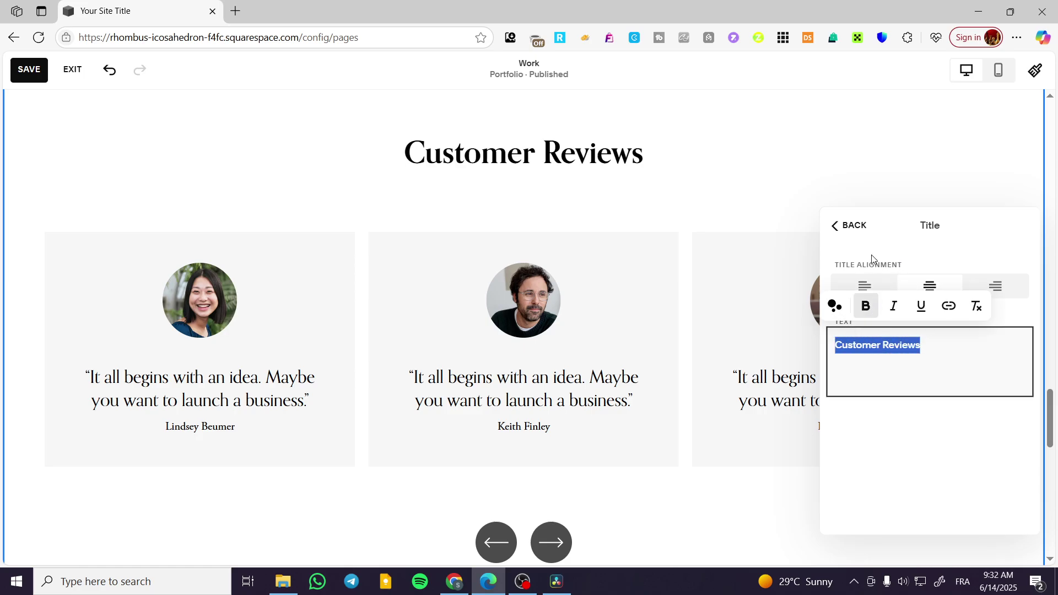
pyautogui.click(856, 228)
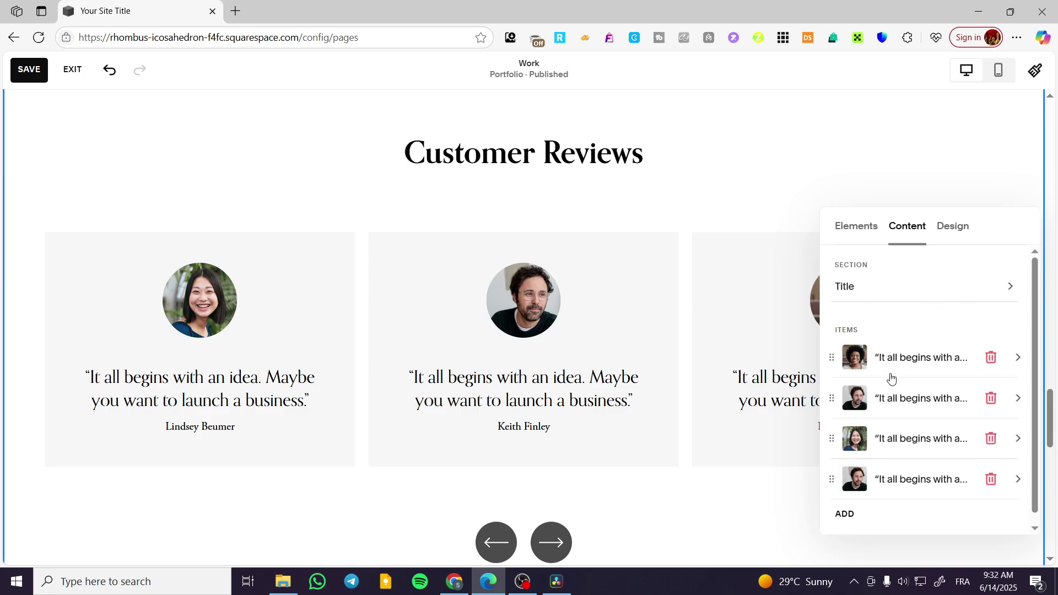
# Open the first testimonial item and look at the options for replacing its portrait image
pyautogui.click(854, 357)
pyautogui.rightClick(861, 359)
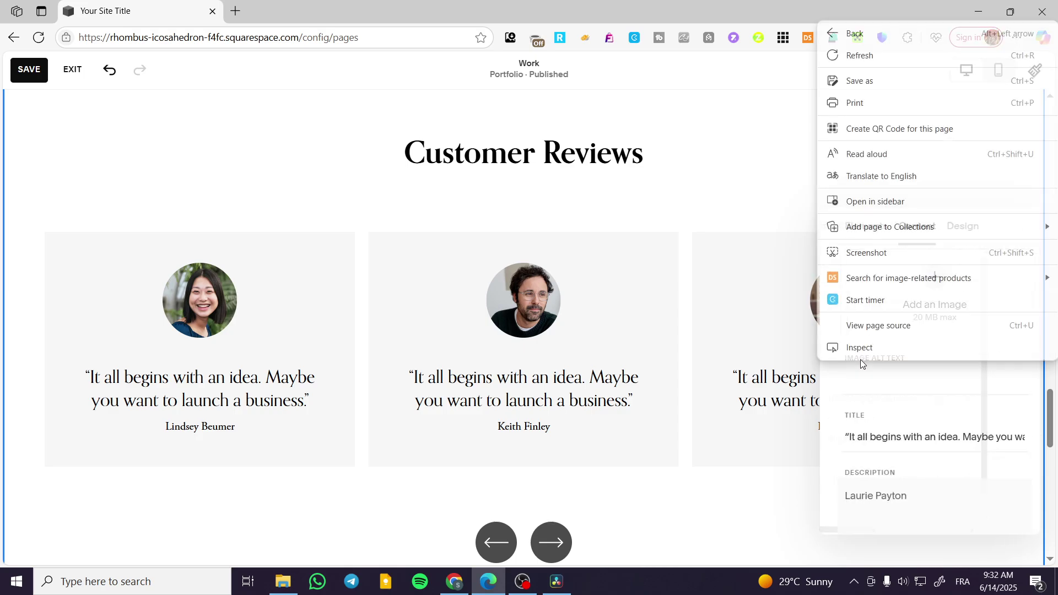
pyautogui.click(916, 397)
pyautogui.moveTo(917, 397); pyautogui.dragTo(948, 359)
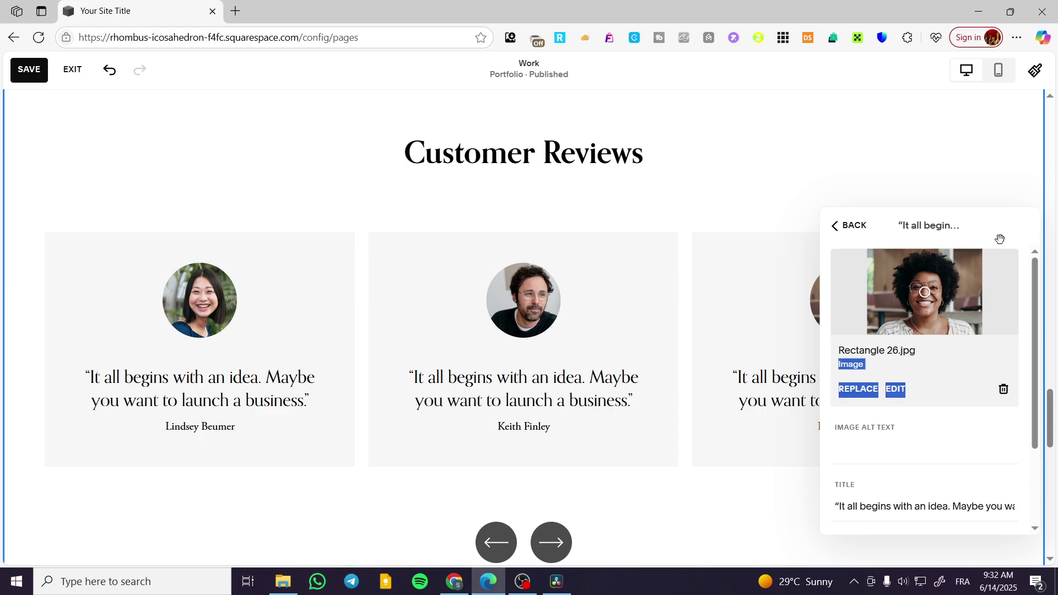
pyautogui.click(1017, 271)
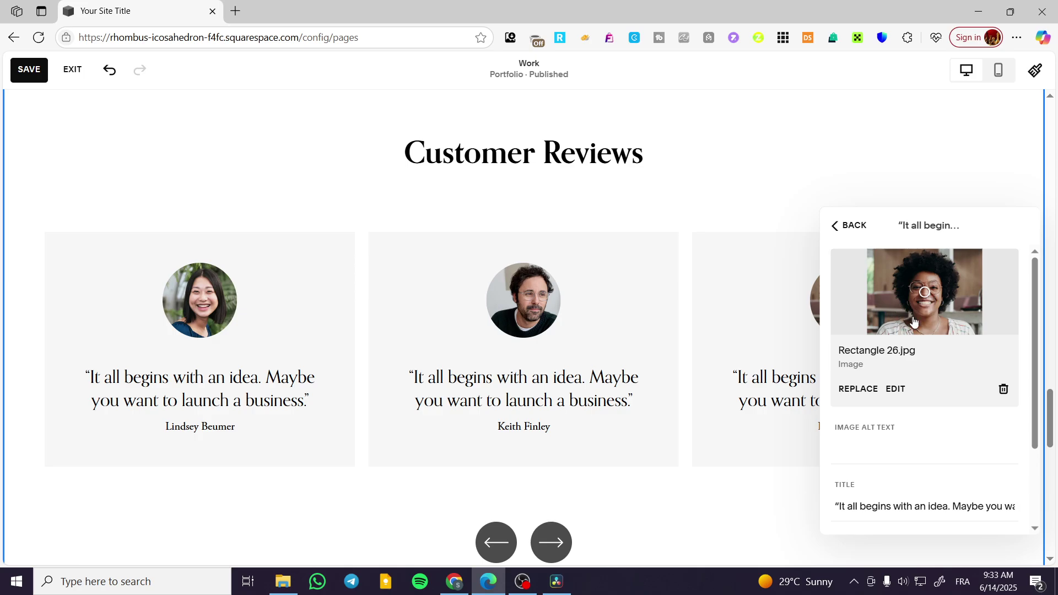
pyautogui.click(856, 392)
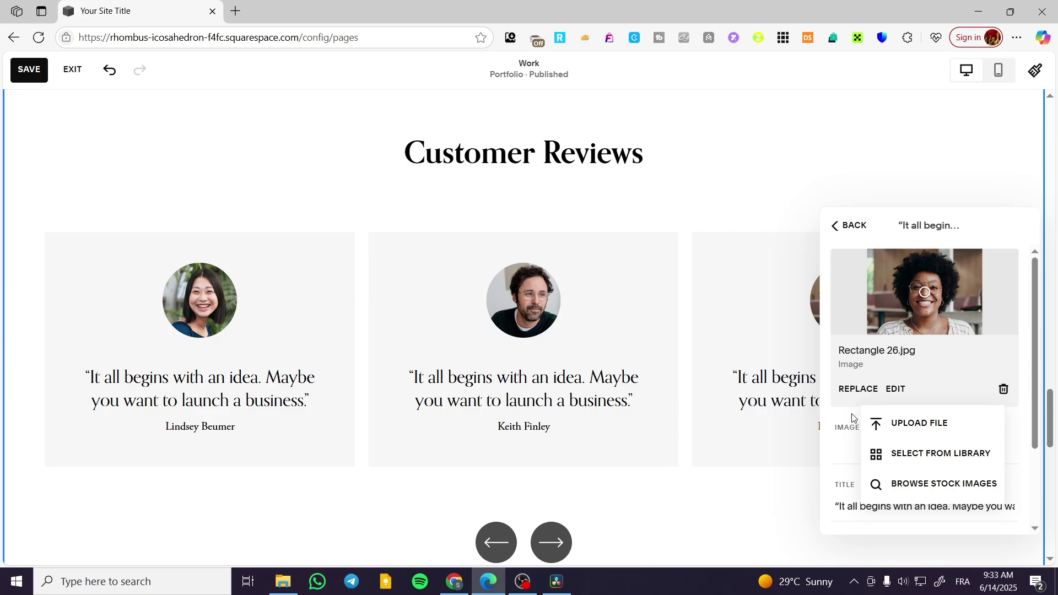
pyautogui.click(832, 457)
# Examine the first testimonial item's alt text, title and description fields, and return to the item list
pyautogui.scroll(-2, 896, 444)
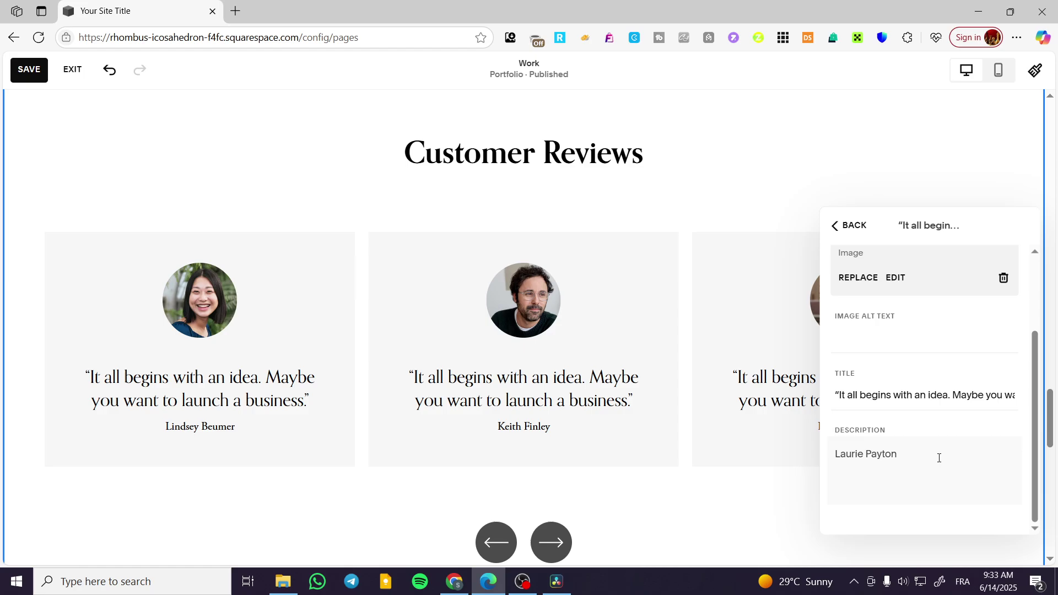
pyautogui.scroll(2, 908, 452)
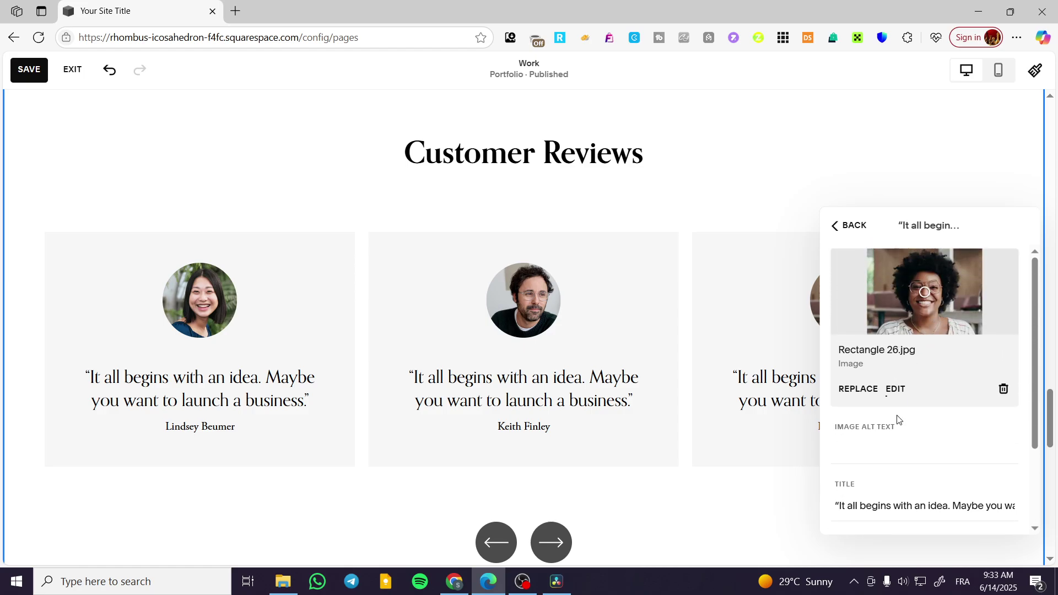
pyautogui.scroll(-2, 897, 421)
pyautogui.moveTo(838, 393); pyautogui.dragTo(1005, 381)
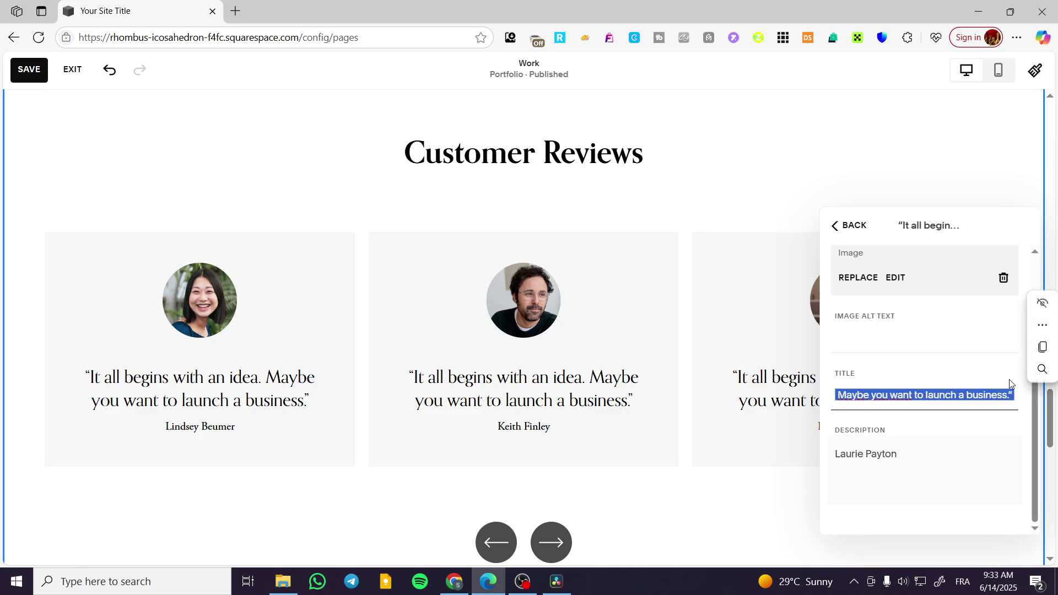
pyautogui.click(964, 380)
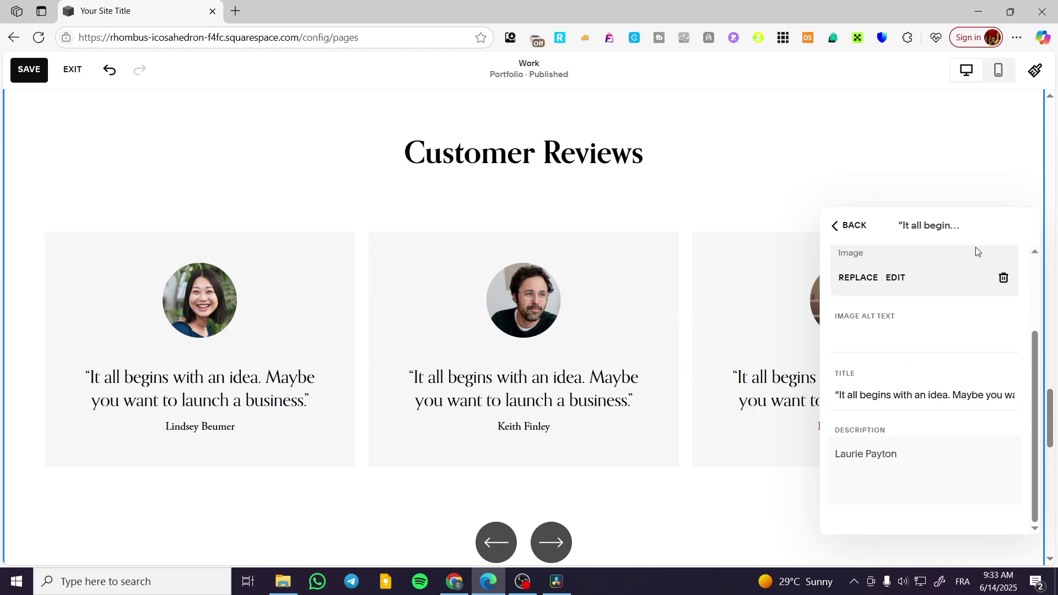
pyautogui.click(914, 392)
pyautogui.moveTo(839, 396); pyautogui.dragTo(1009, 401)
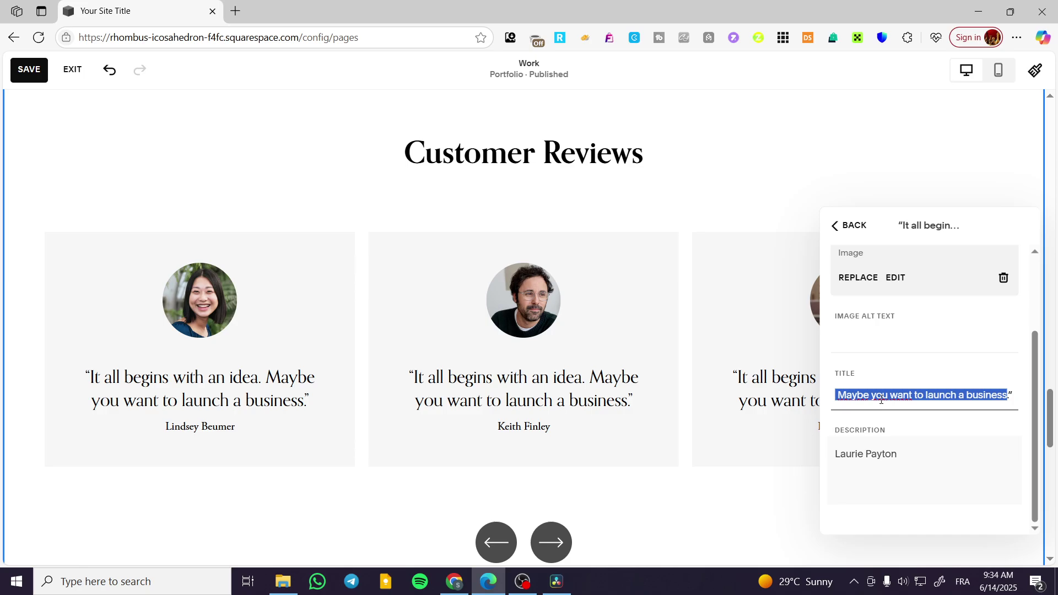
pyautogui.click(854, 226)
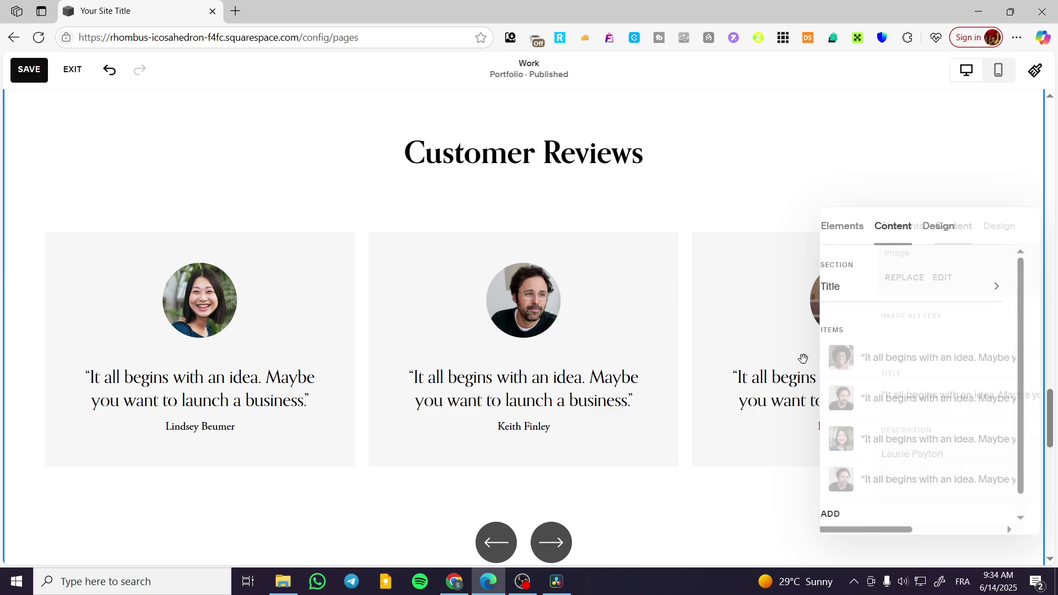
# Add a blank list item to the testimonials, look over its image, title and description fields, and delete it
pyautogui.scroll(-1, 933, 375)
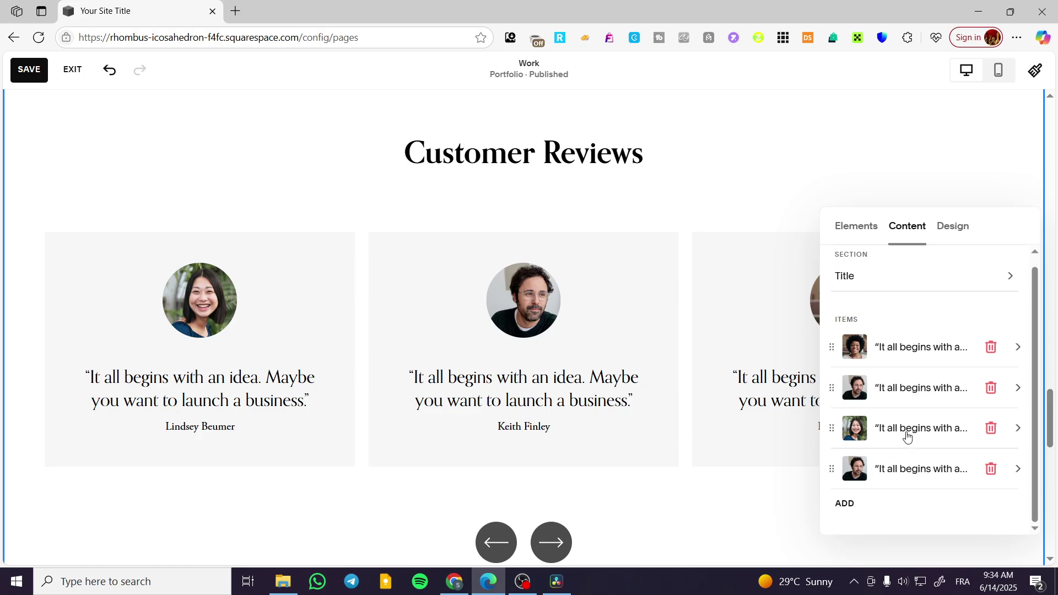
pyautogui.click(844, 504)
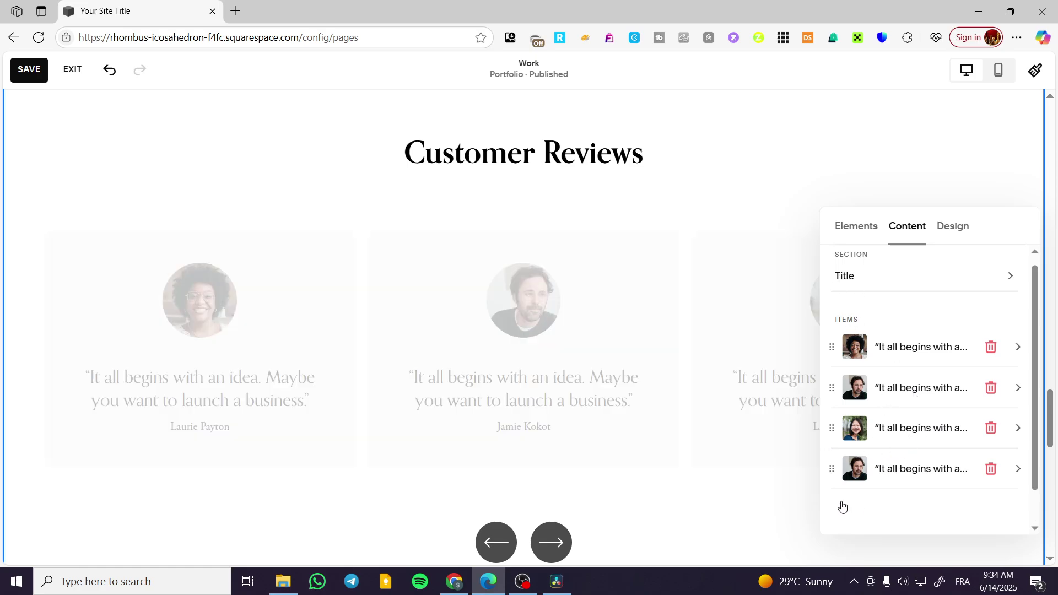
pyautogui.click(920, 516)
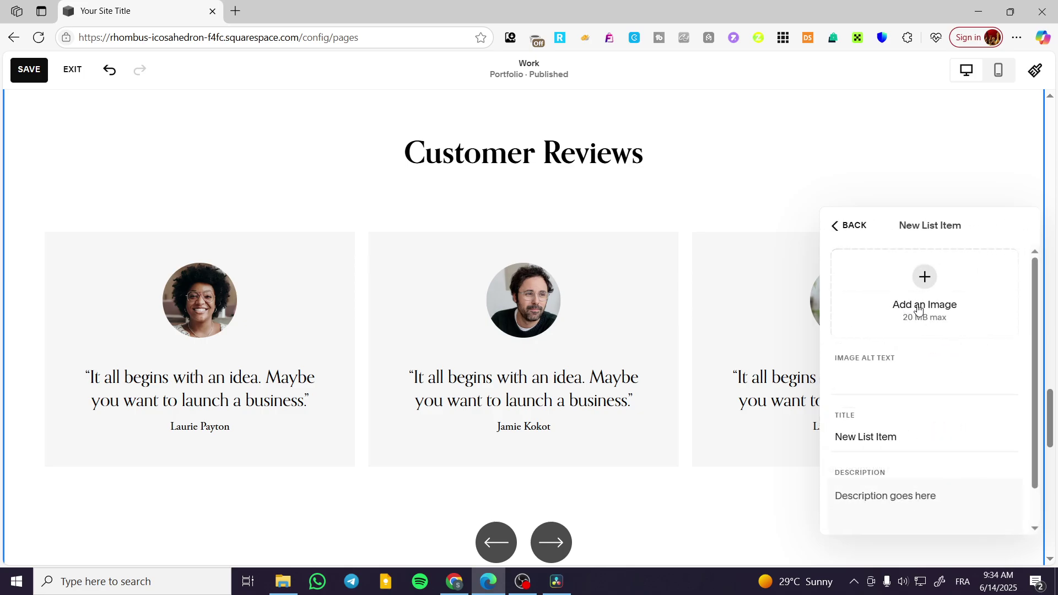
pyautogui.scroll(-1, 914, 345)
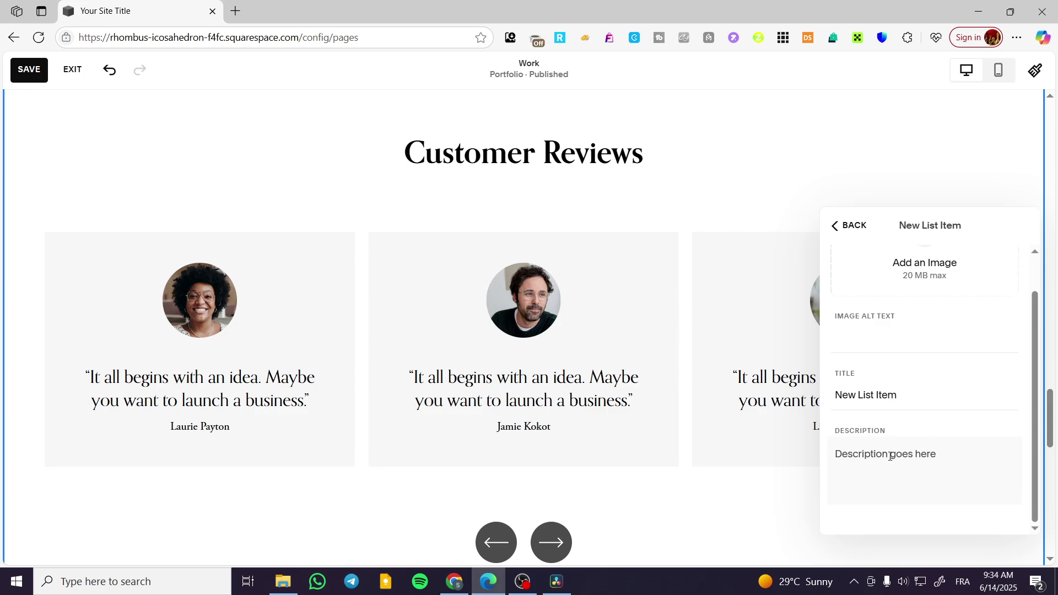
pyautogui.click(853, 231)
pyautogui.scroll(-1, 989, 484)
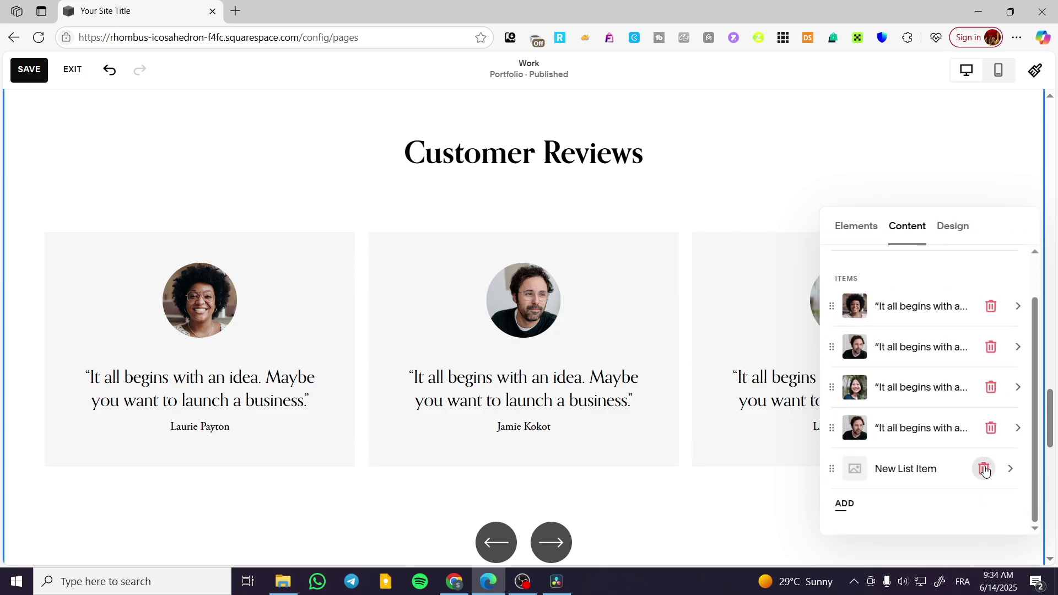
pyautogui.click(985, 471)
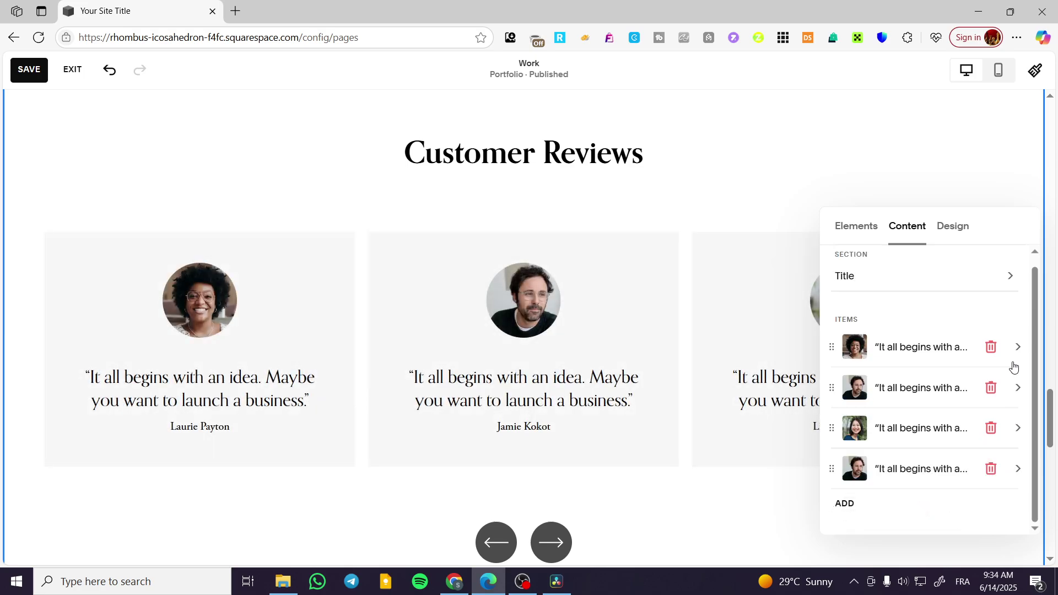
# Try the Banner Slideshow layout on the Customer Reviews section
pyautogui.click(952, 227)
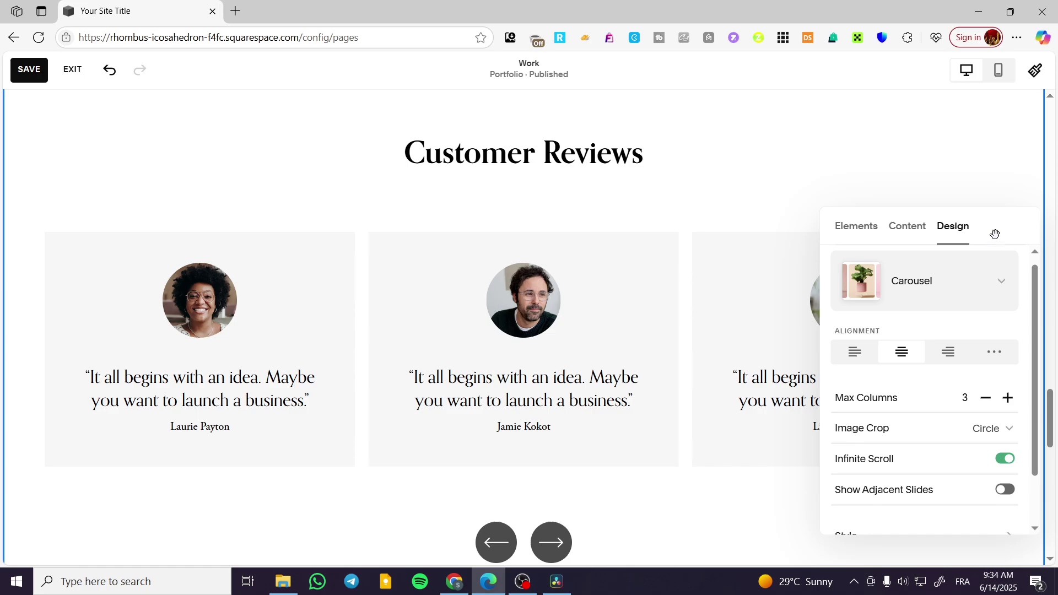
pyautogui.click(1000, 283)
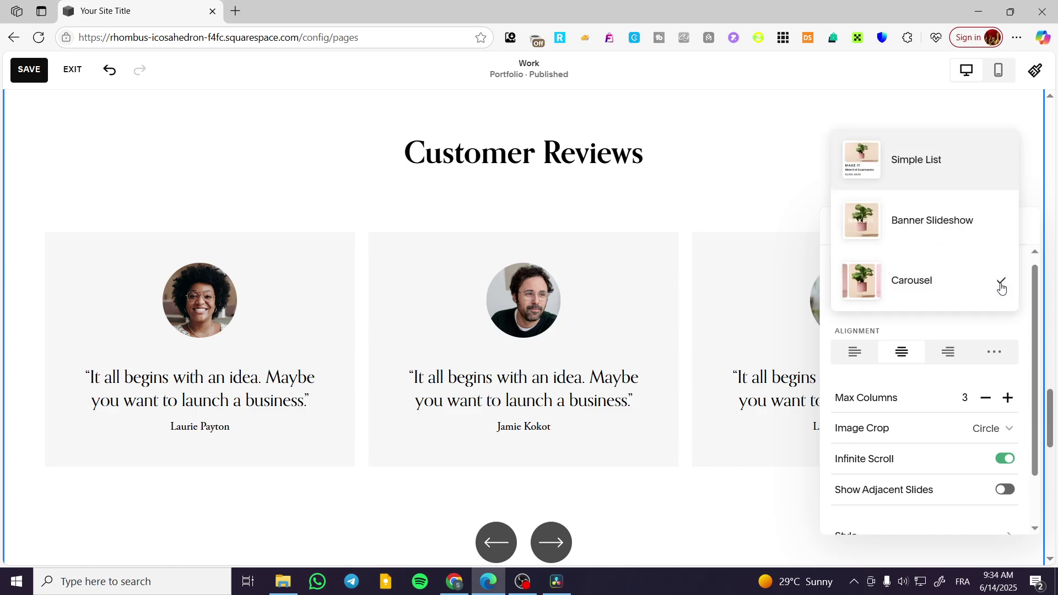
pyautogui.click(950, 232)
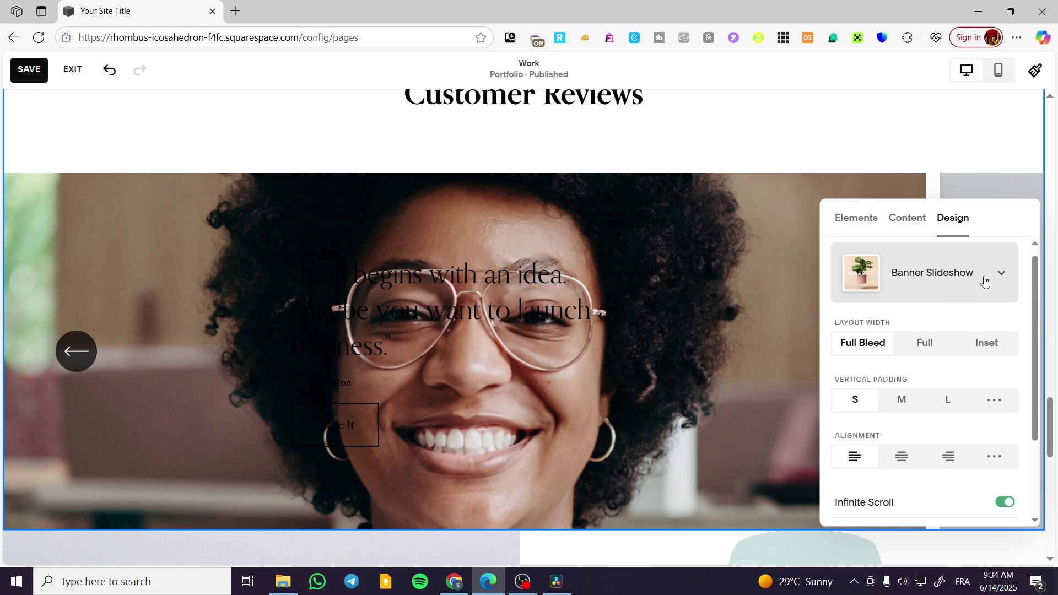
# Change the Customer Reviews section's layout to Simple List and look over the resulting cards
pyautogui.click(985, 279)
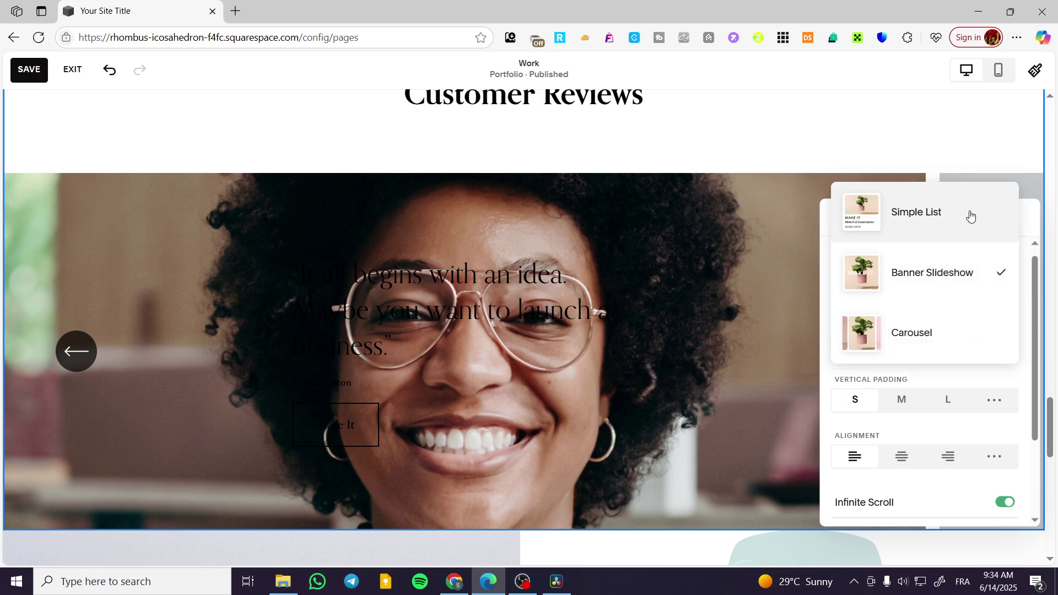
pyautogui.click(971, 215)
pyautogui.scroll(-2, 620, 347)
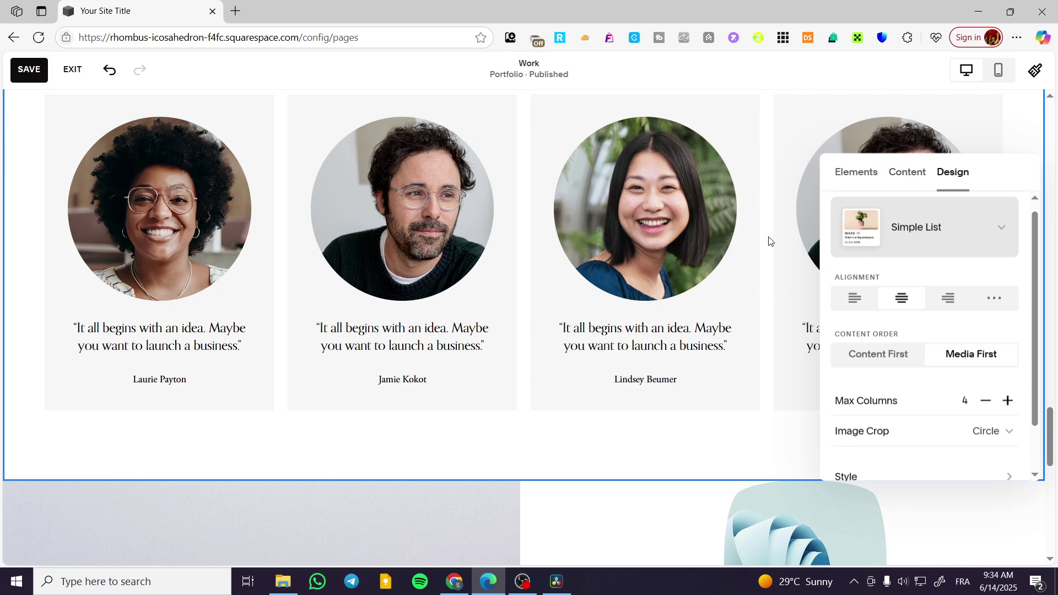
# Try the Carousel layout on the Customer Reviews section, and switch back to Simple List
pyautogui.click(938, 234)
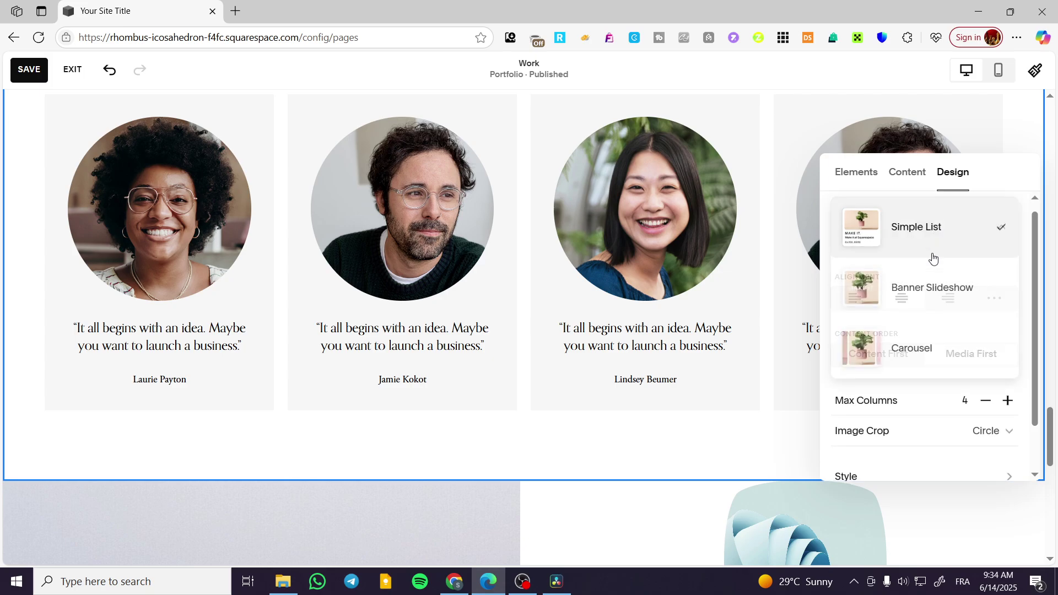
pyautogui.click(915, 344)
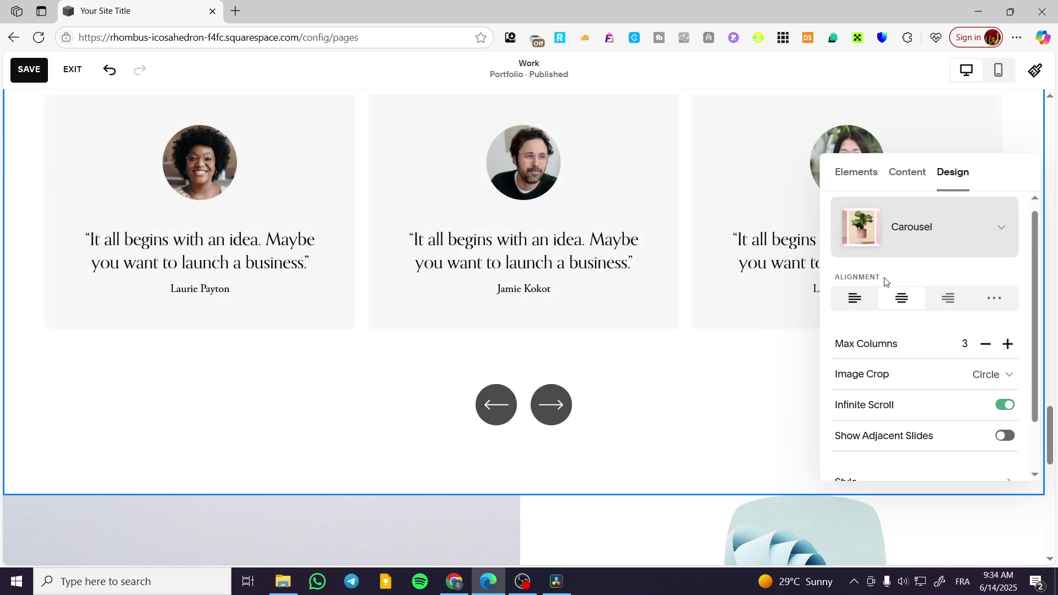
pyautogui.click(921, 244)
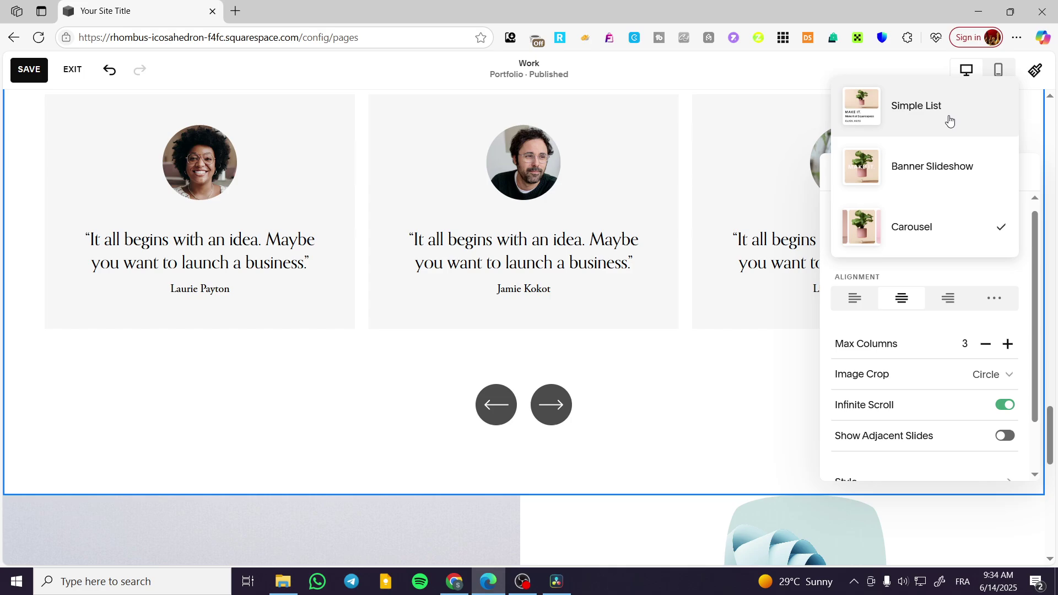
pyautogui.click(949, 121)
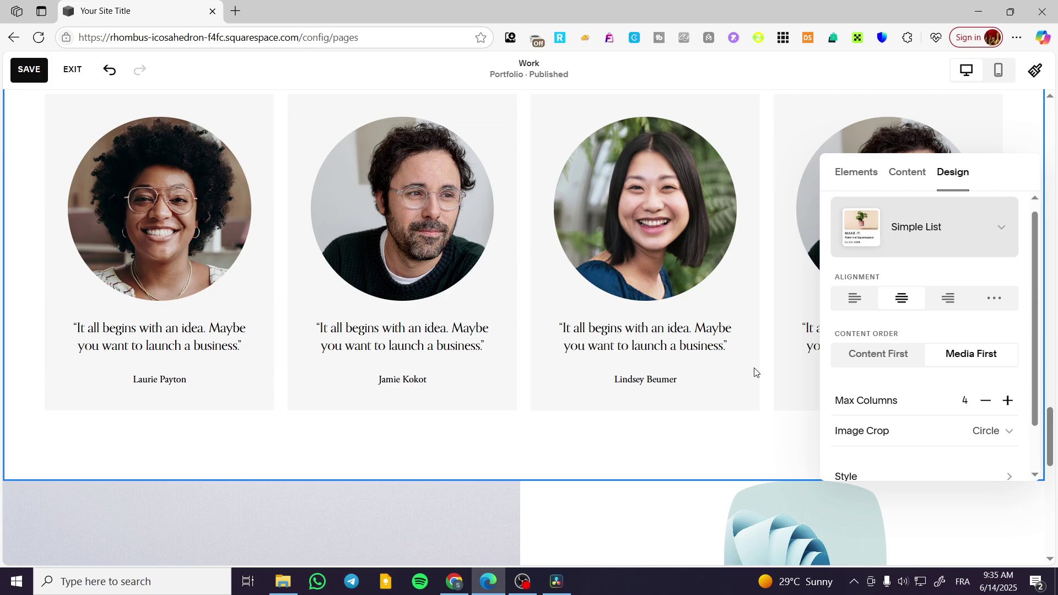
pyautogui.scroll(1, 575, 430)
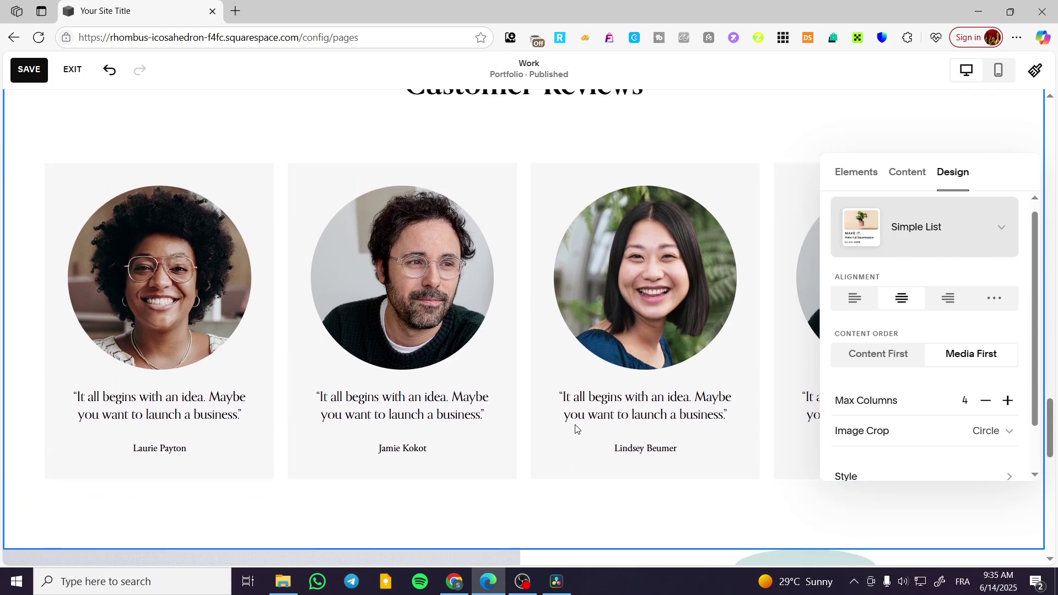
# Set the Customer Reviews section's layout to Carousel
pyautogui.scroll(-1, 871, 363)
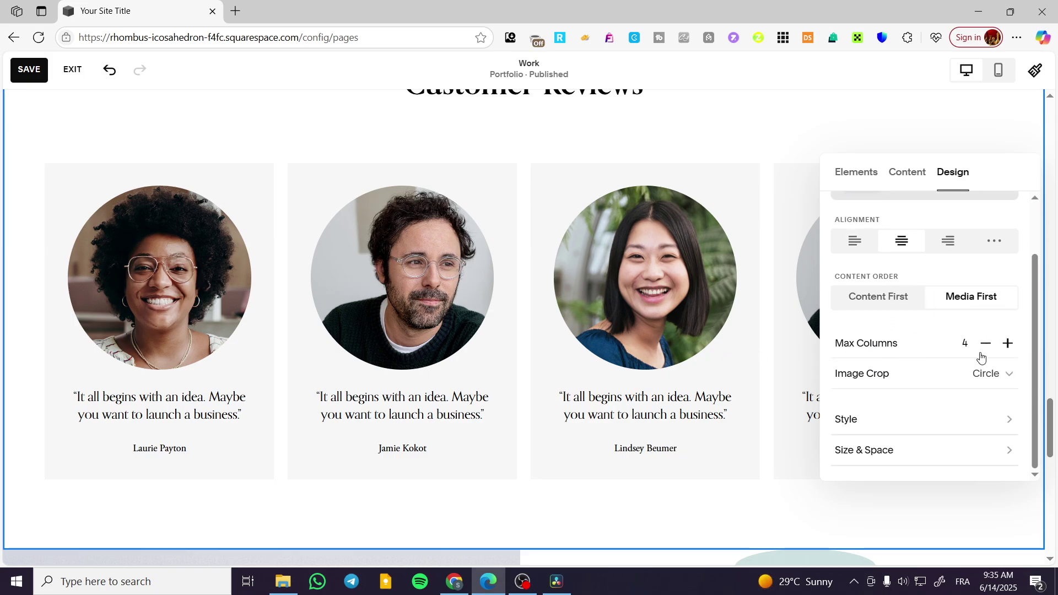
pyautogui.scroll(1, 942, 255)
pyautogui.click(948, 243)
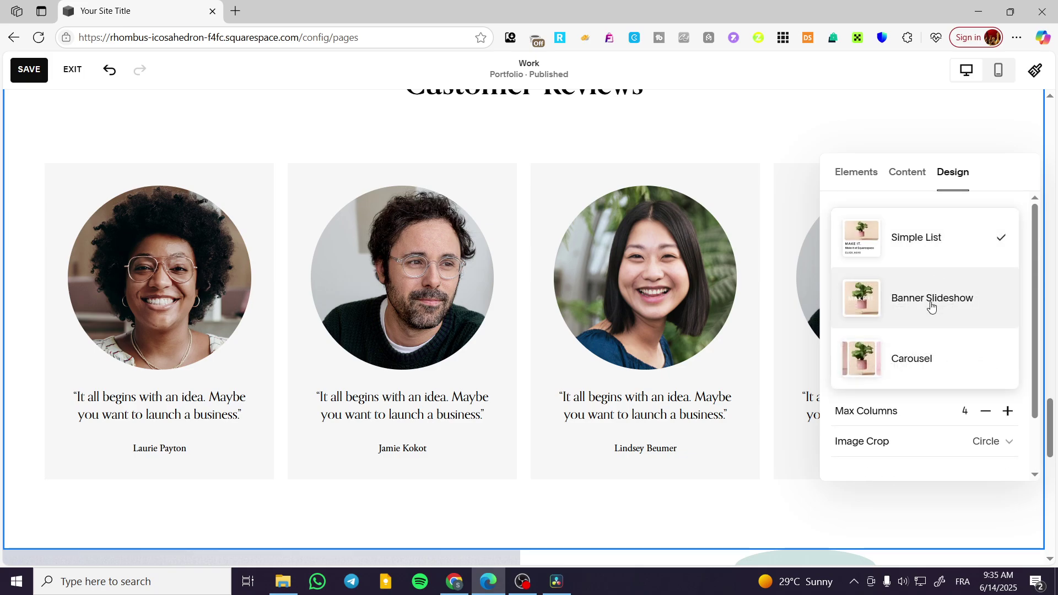
pyautogui.click(926, 360)
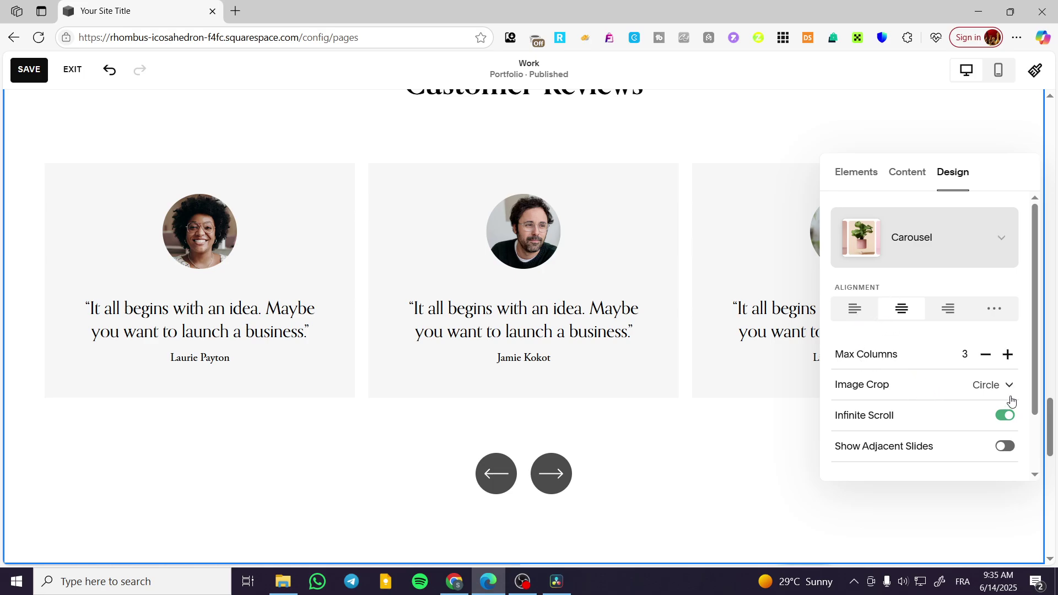
# Try the 16:9 and 1:1 image crops on the testimonial images, and return the crop to Circle
pyautogui.click(1010, 385)
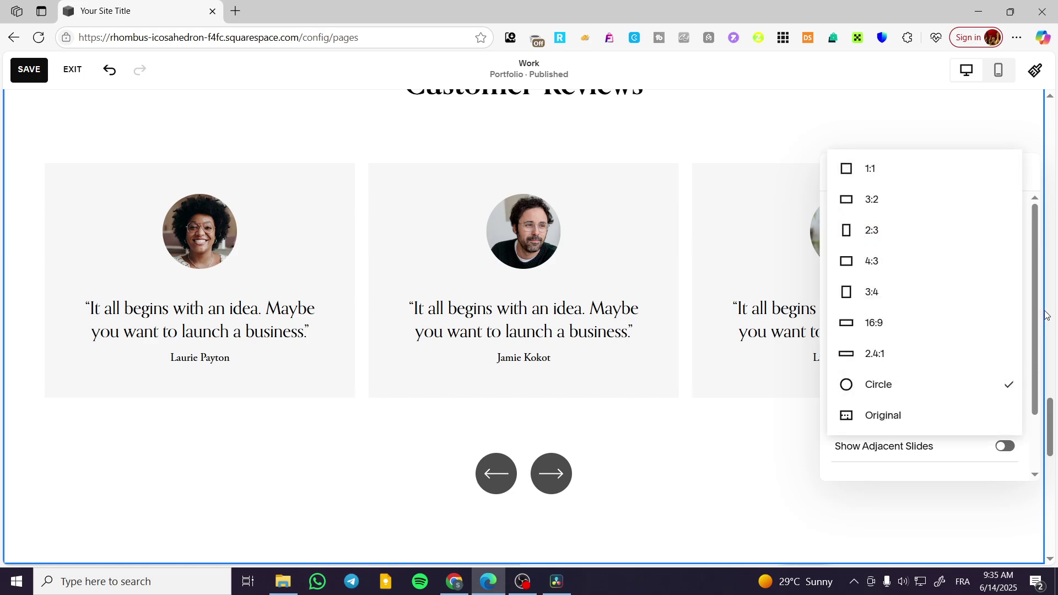
pyautogui.click(985, 322)
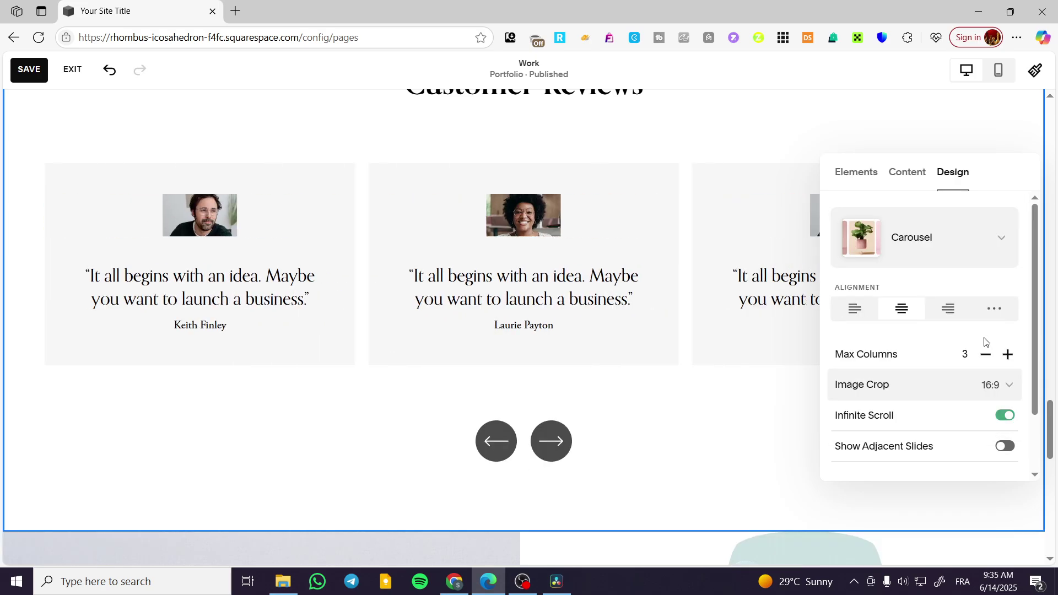
pyautogui.click(989, 385)
pyautogui.click(964, 229)
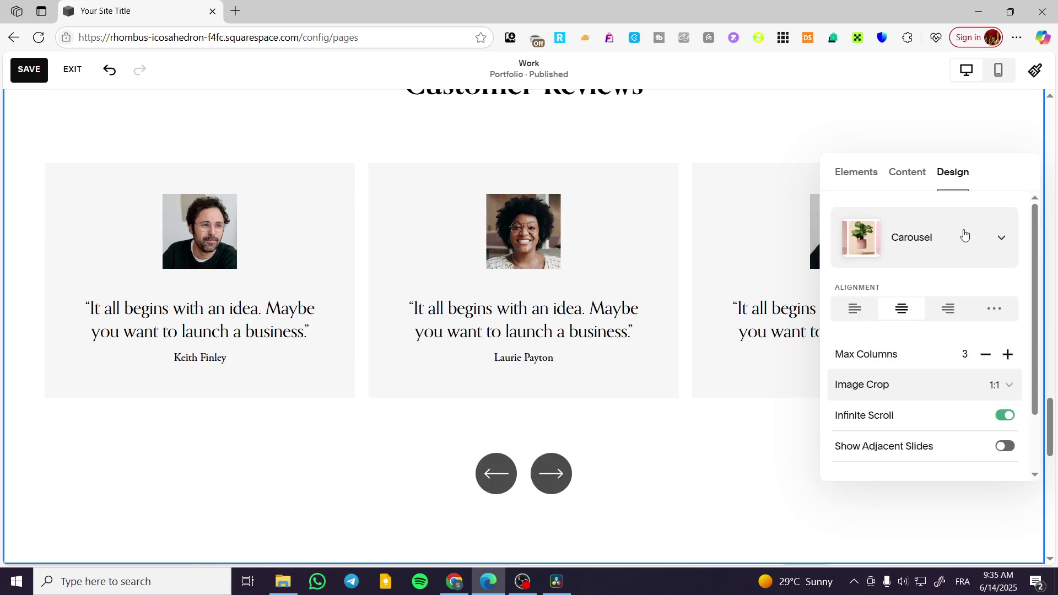
pyautogui.click(999, 388)
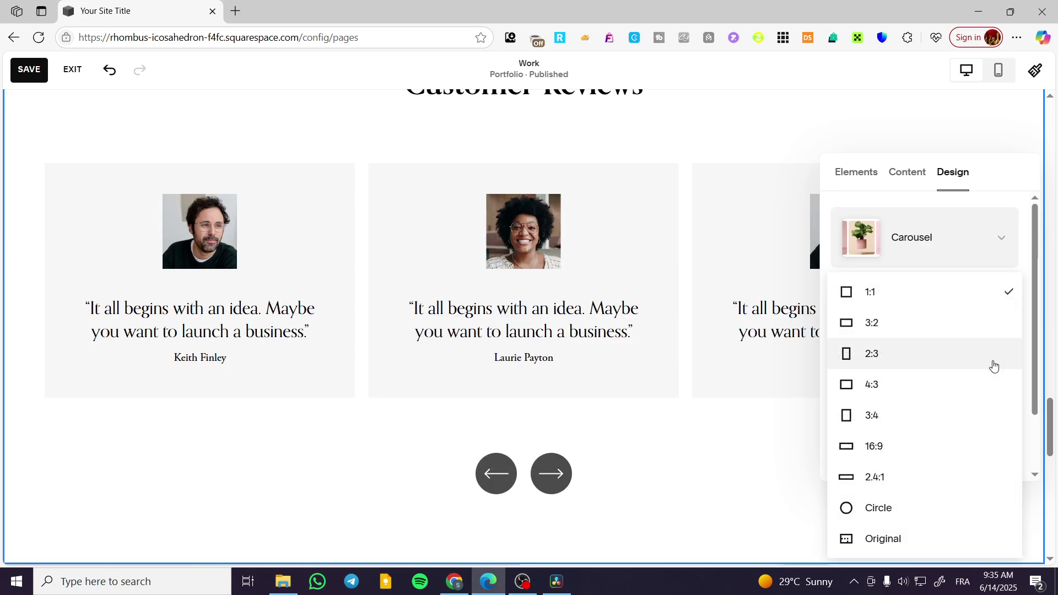
pyautogui.click(975, 508)
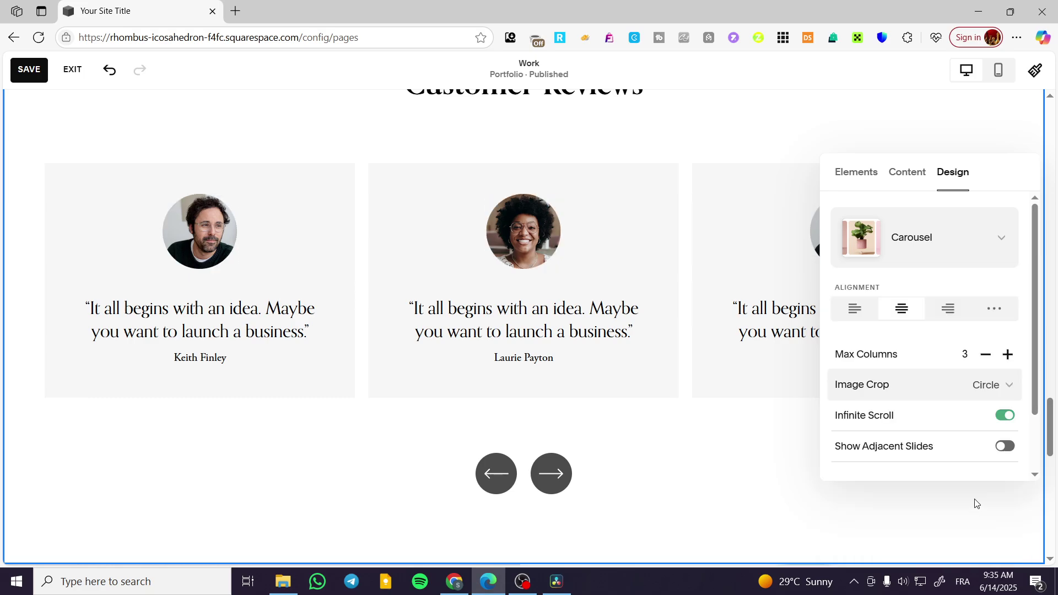
# Set the media width of the testimonial carousel's images to 72% and close the section settings
pyautogui.scroll(-2, 981, 370)
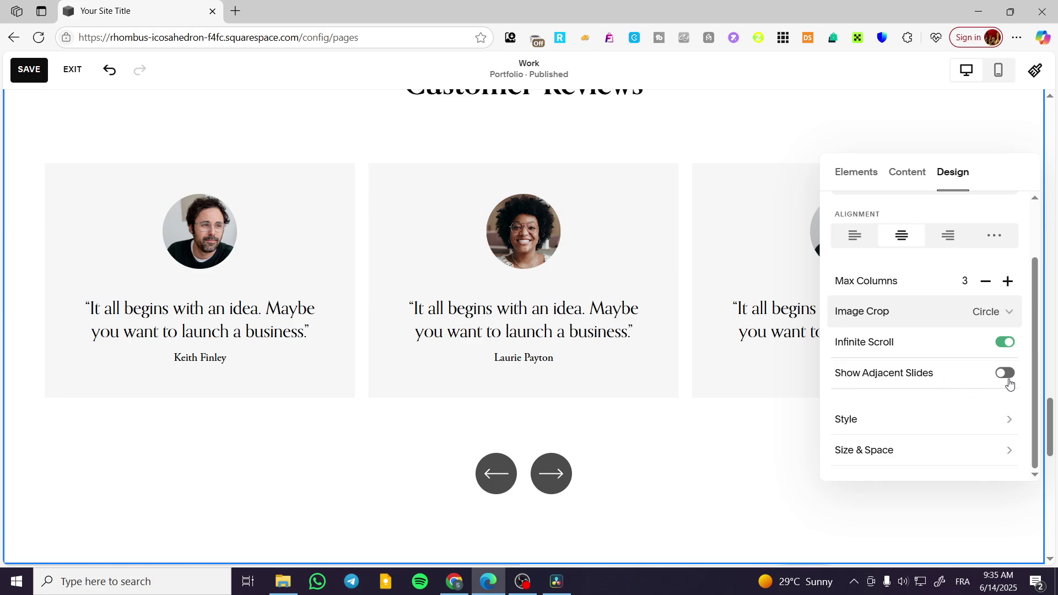
pyautogui.click(933, 448)
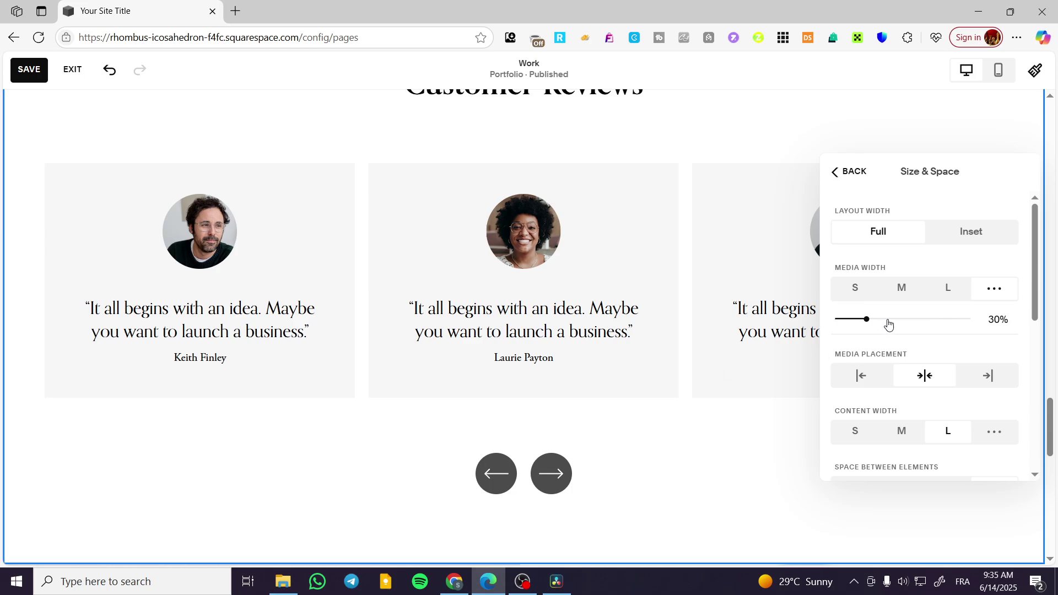
pyautogui.moveTo(867, 319); pyautogui.dragTo(927, 320)
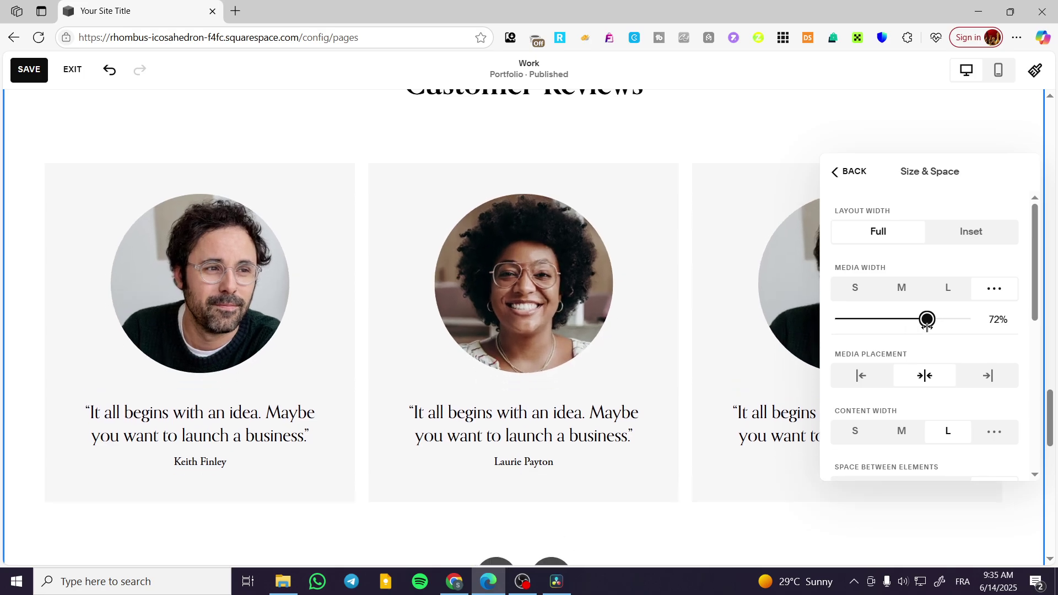
pyautogui.click(869, 134)
# Preview the Customer Reviews carousel by advancing it two slides, and save the Work page
pyautogui.scroll(7, 736, 364)
pyautogui.scroll(-8, 736, 347)
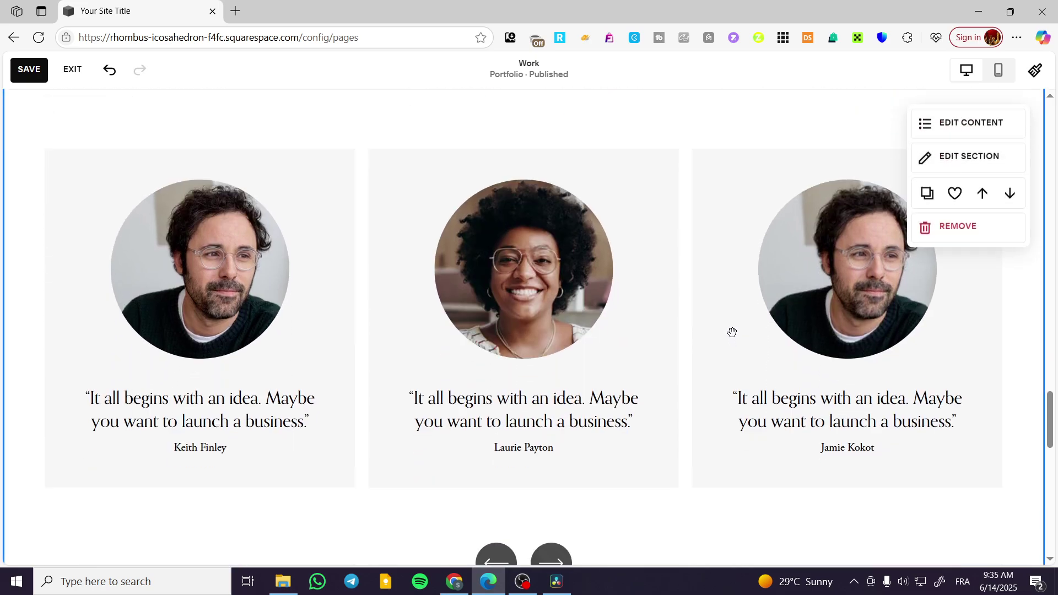
pyautogui.scroll(-1, 732, 333)
pyautogui.click(551, 508)
pyautogui.click(551, 508)
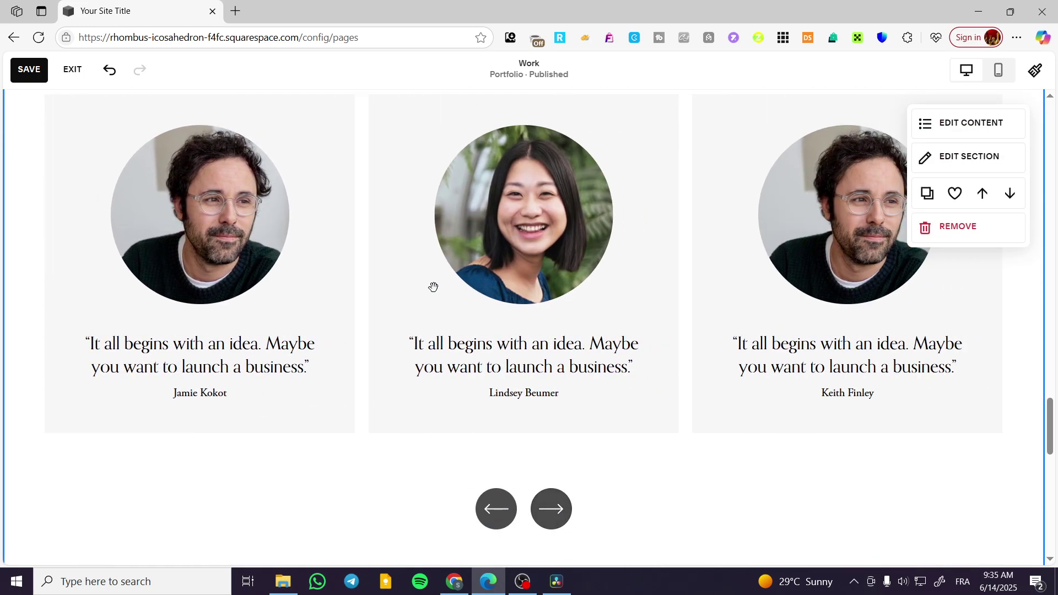
pyautogui.click(34, 73)
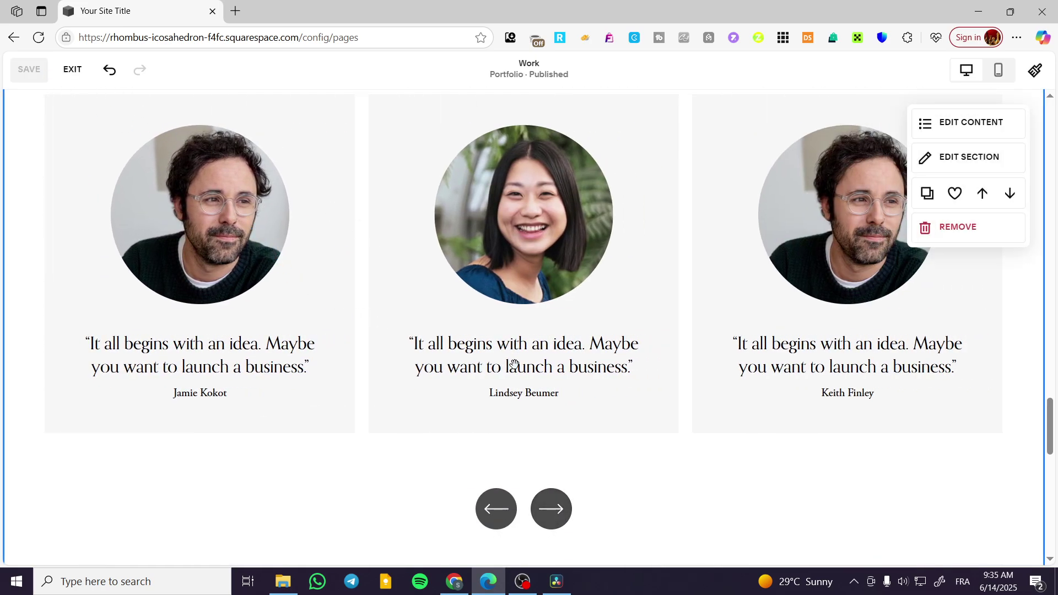